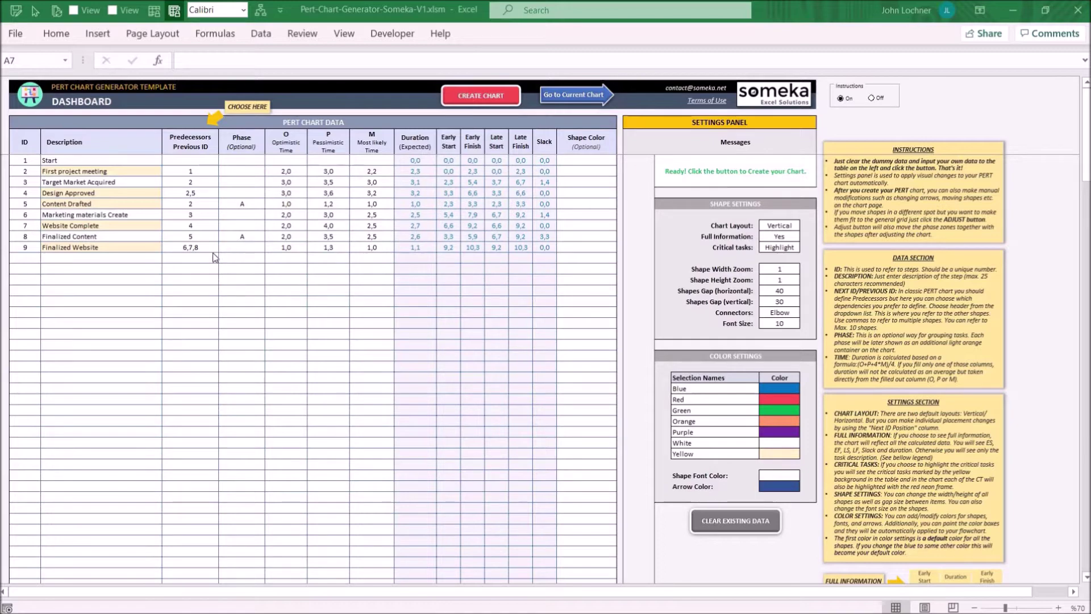
# Step: Create the PERT chart from the sample task data, reopen the current chart from the dashboard, and return to the dashboard
pyautogui.moveTo(25, 161); pyautogui.dragTo(375, 258)
pyautogui.click(481, 96)
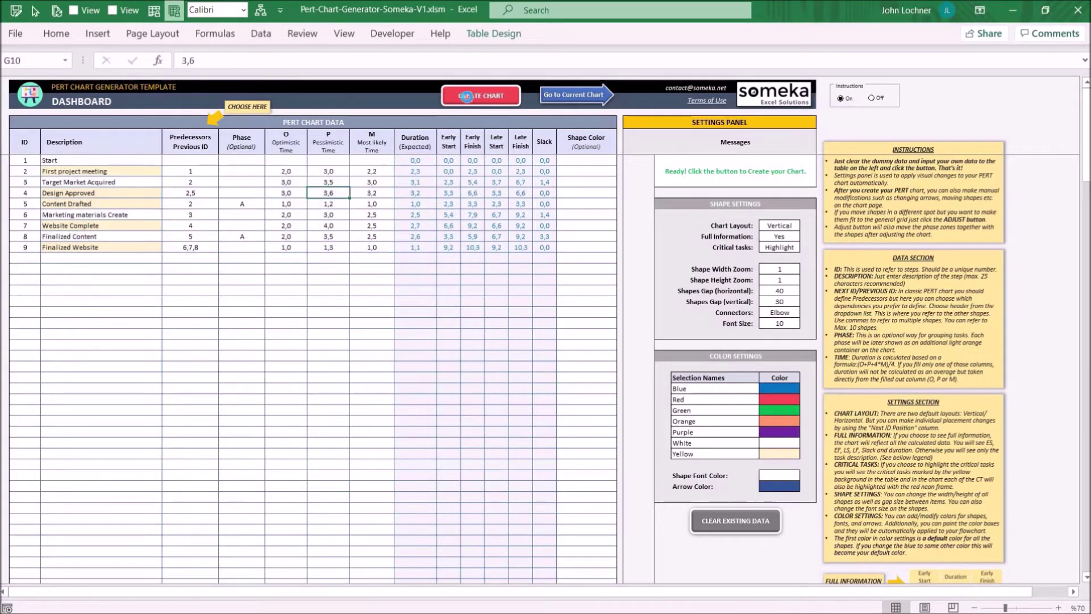
pyautogui.click(415, 93)
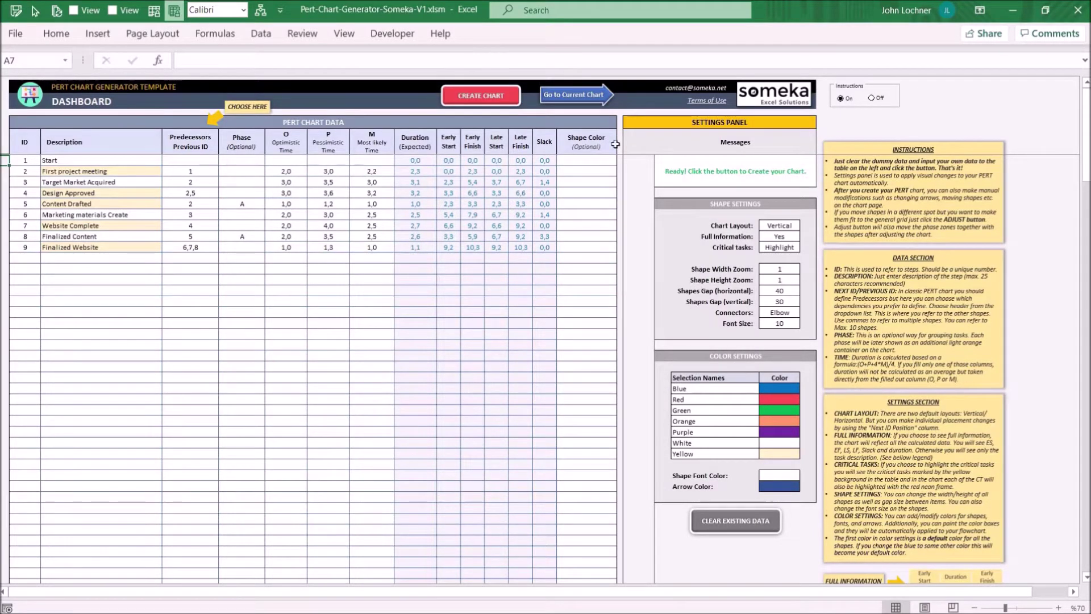
pyautogui.click(591, 103)
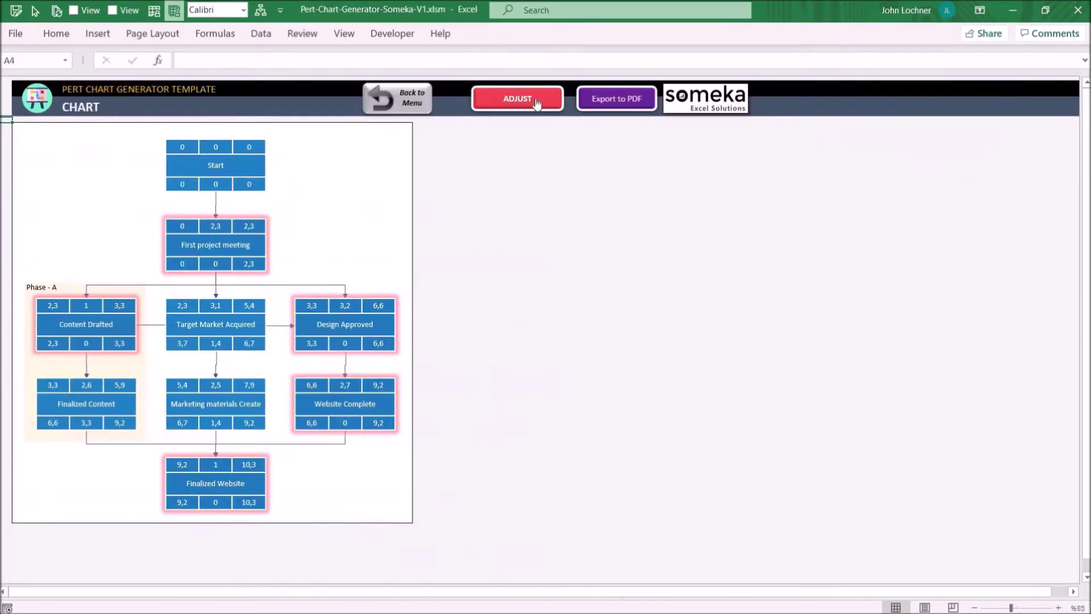
pyautogui.click(407, 102)
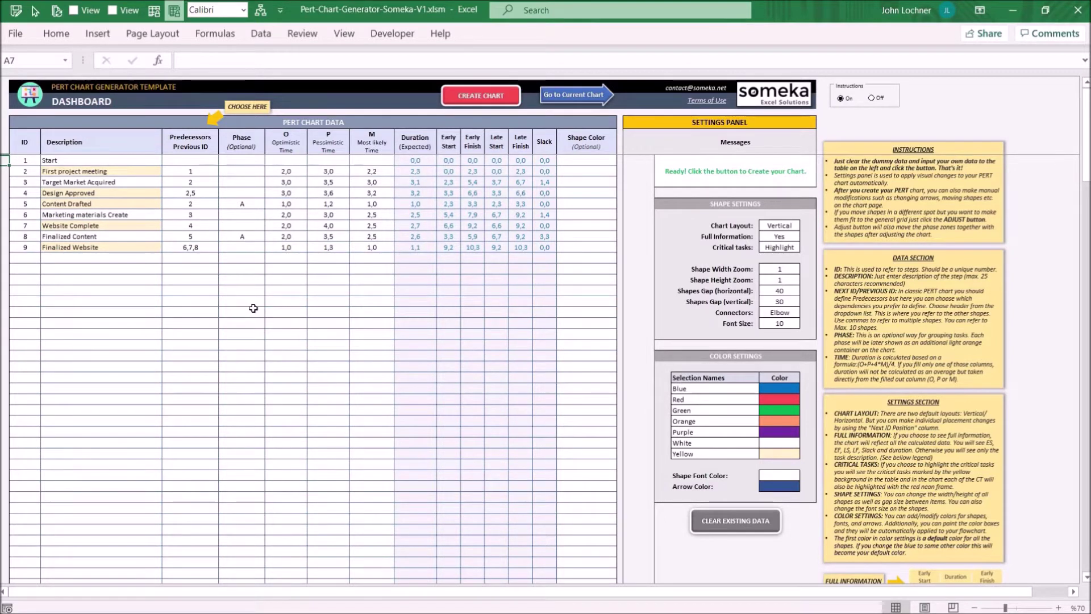
# Step: Turn the dashboard's instruction notes off and back on
pyautogui.click(871, 99)
pyautogui.click(842, 99)
# Step: Examine the input columns of the first empty task row, from ID through phase to the three time estimates
pyautogui.click(32, 256)
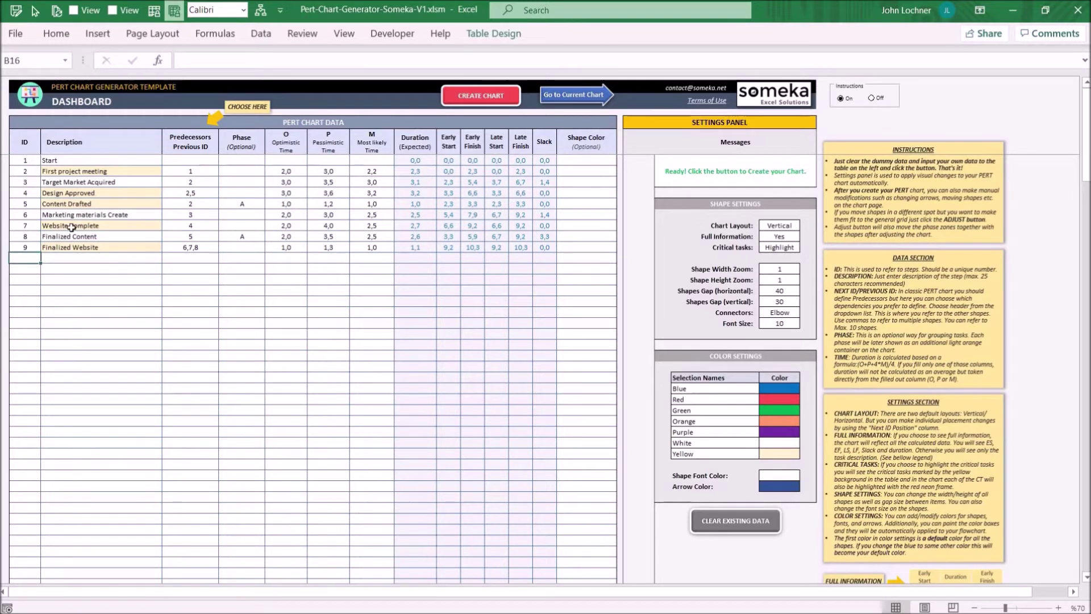
pyautogui.press('Right')
pyautogui.press('Right')
pyautogui.press('Right')
pyautogui.press('Right')
pyautogui.press('Right')
pyautogui.press('Right')
pyautogui.press('Left')
pyautogui.press('Left')
pyautogui.press('Left')
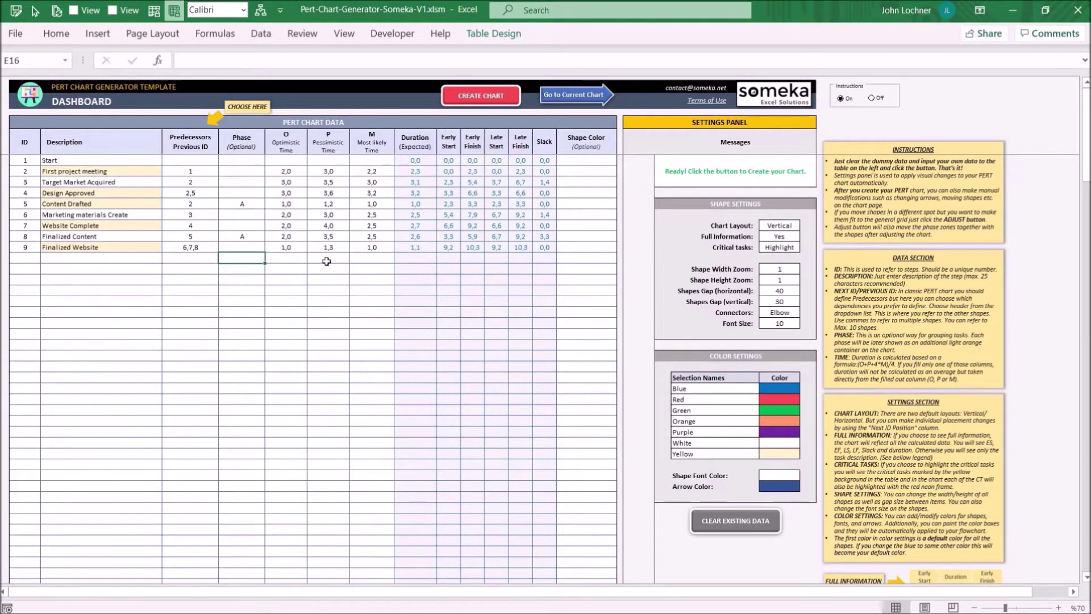
pyautogui.moveTo(296, 257); pyautogui.dragTo(373, 256)
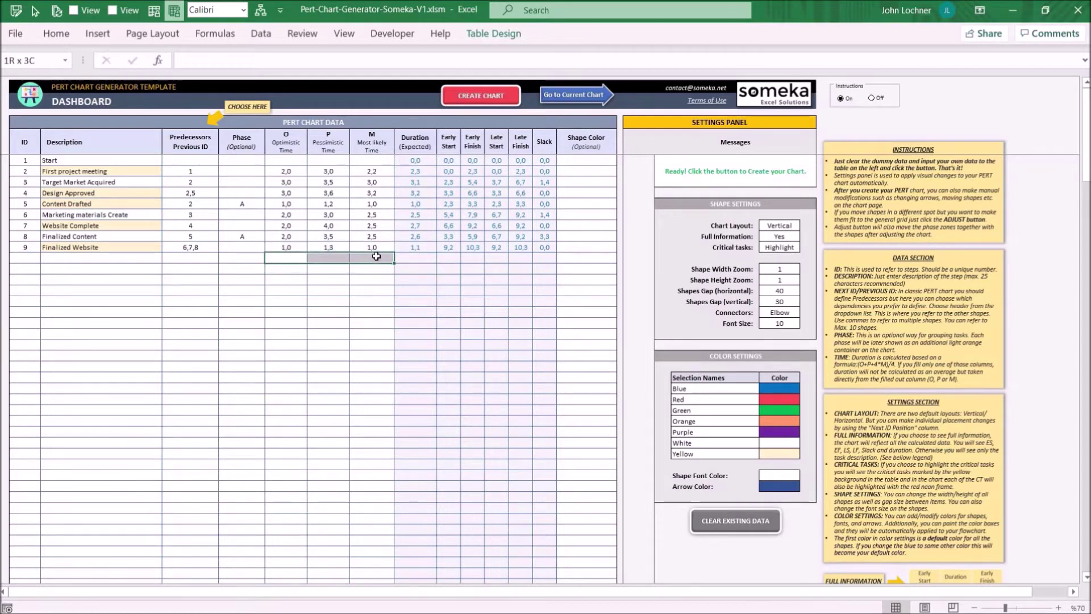
# Step: Add a task below Finalized Website with ID 10, description "Final Process", predecessor 9 and phase B
pyautogui.click(23, 258)
pyautogui.write('10')
pyautogui.press('Tab')
pyautogui.write('Final Process')
pyautogui.press('Tab')
pyautogui.write('9')
pyautogui.press('Tab')
pyautogui.write('B')
# Step: Enter the Final Process time estimates: optimistic 2, pessimistic 4 and most likely 3
pyautogui.press('Tab')
pyautogui.write('2')
pyautogui.press('Tab')
pyautogui.write('4')
pyautogui.press('Tab')
pyautogui.hotkey('ctrl', 'Home')
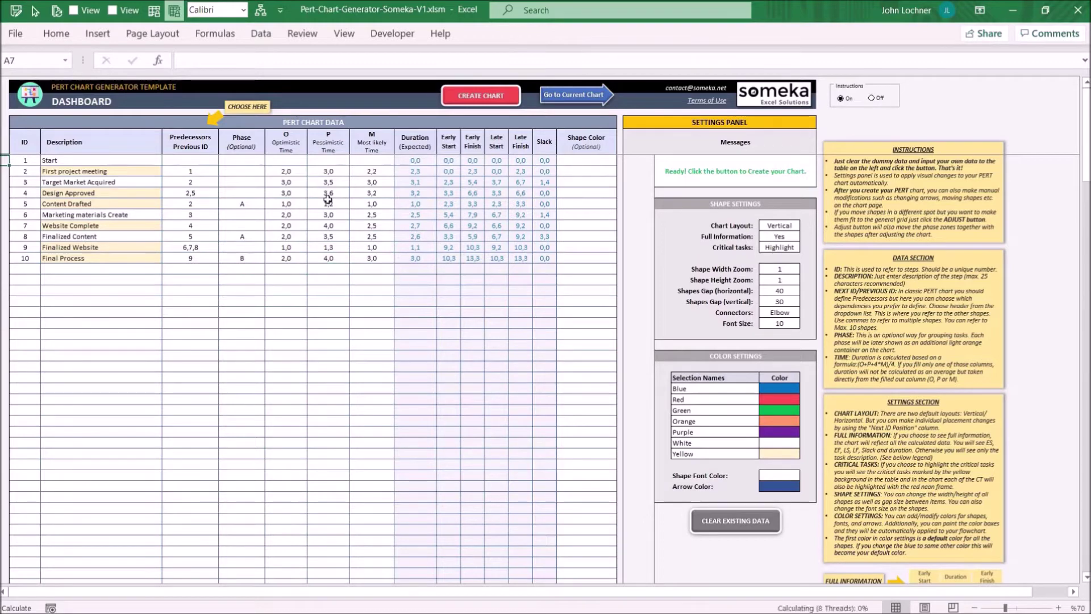
# Step: Create the chart again with the Final Process task, view it down to Phase B, and return to the dashboard
pyautogui.click(485, 98)
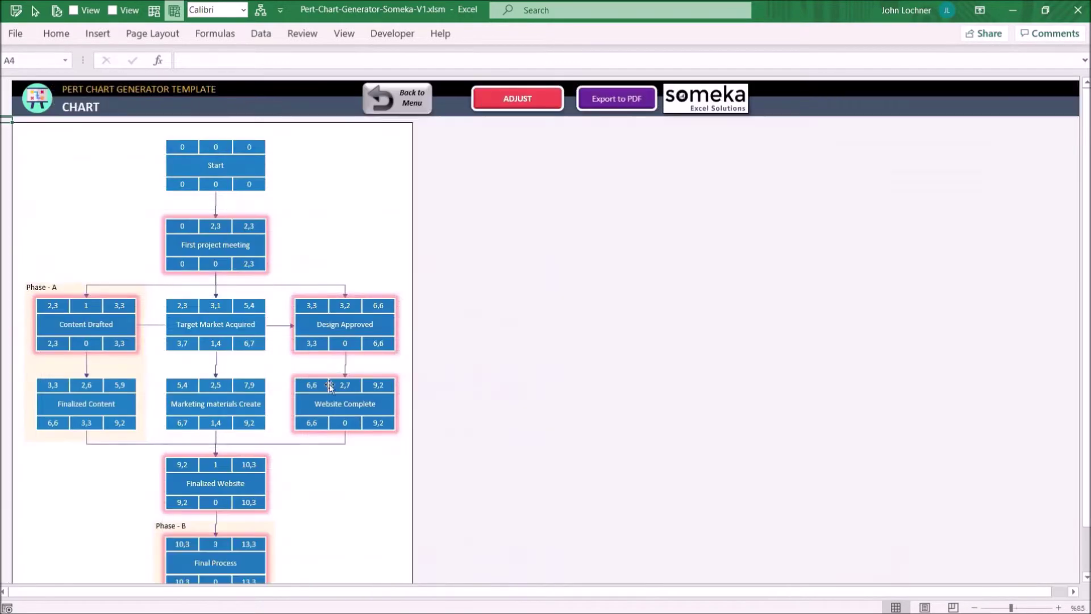
pyautogui.scroll(-2, 292, 446)
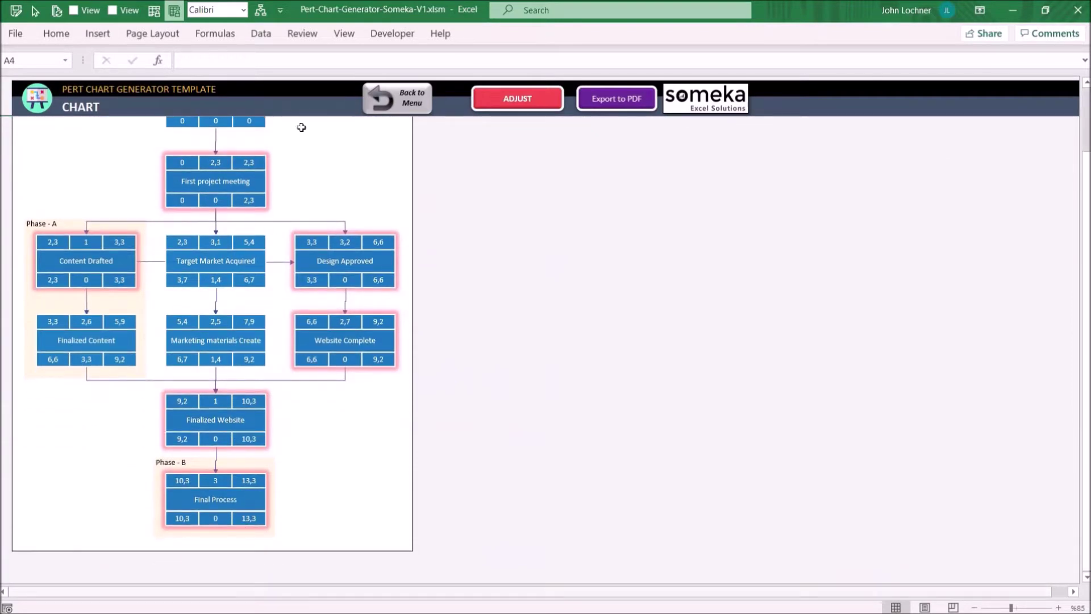
pyautogui.click(405, 92)
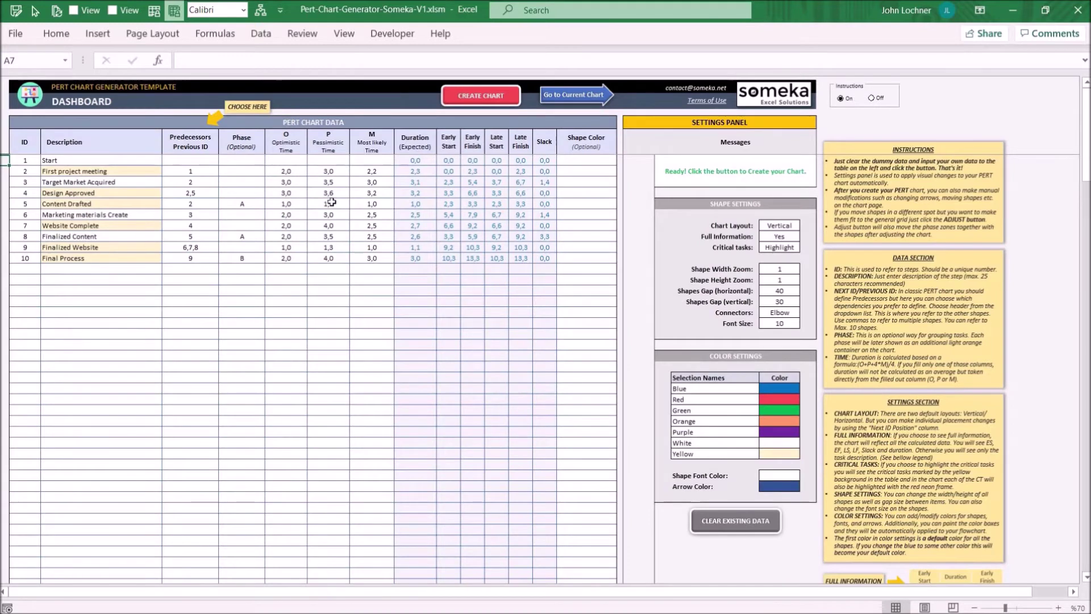
# Step: Switch the dependency column's header to the Next ID option and back to Predecessors Previous ID
pyautogui.moveTo(117, 162); pyautogui.dragTo(149, 233)
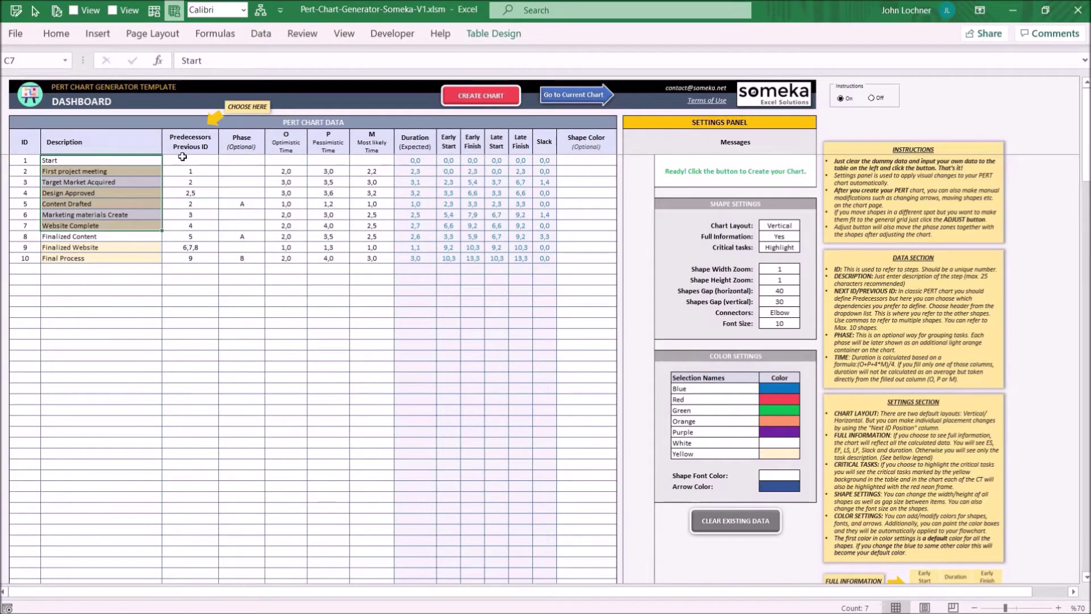
pyautogui.click(200, 145)
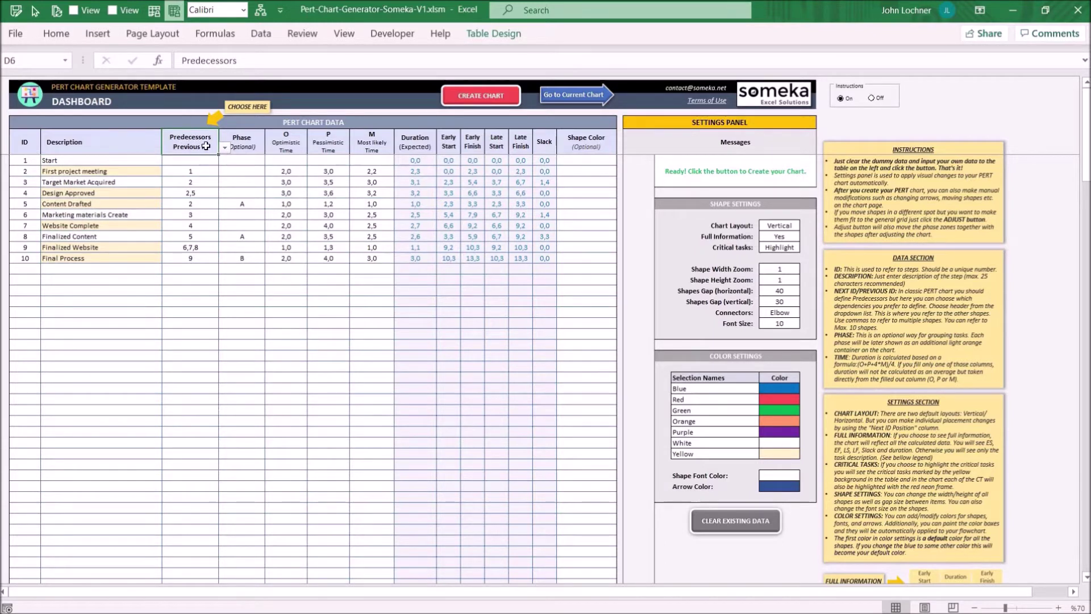
pyautogui.click(224, 148)
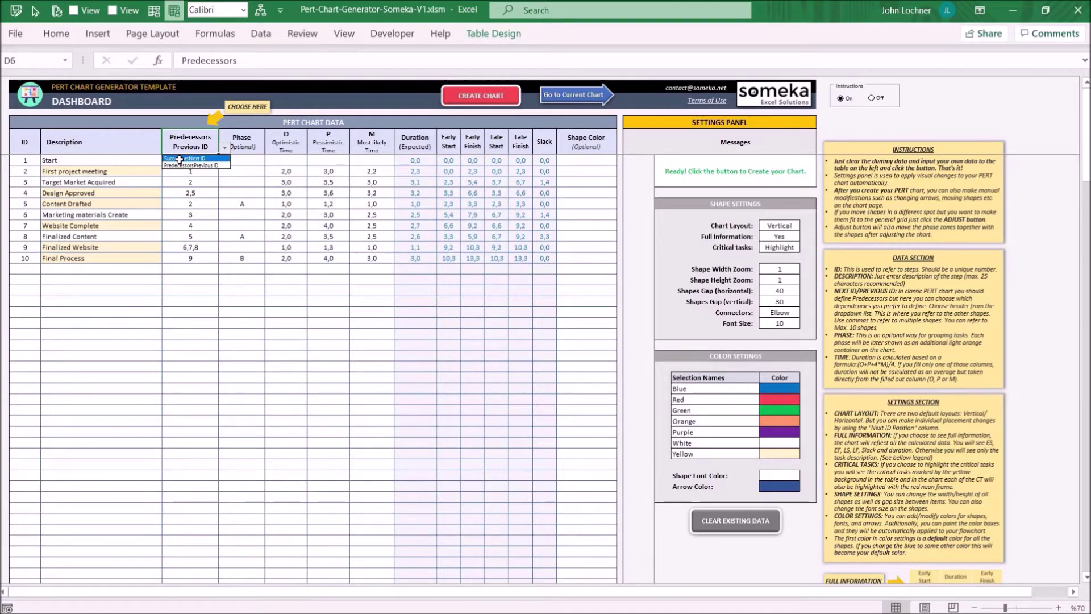
pyautogui.click(180, 160)
pyautogui.click(225, 147)
pyautogui.click(204, 165)
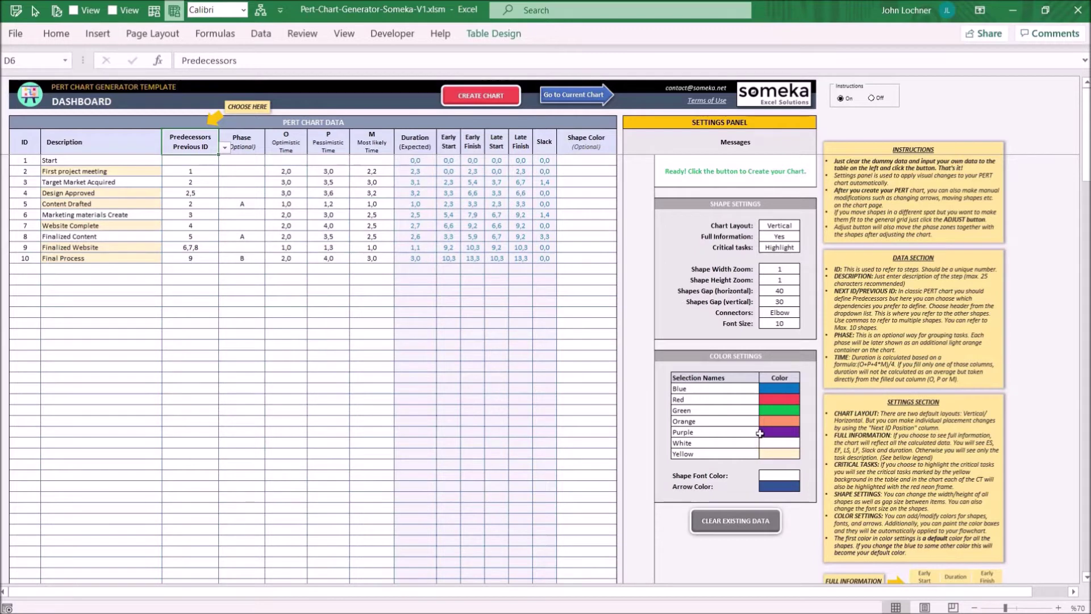
# Step: Set the chart layout to Horizontal and full information to No in the shape settings
pyautogui.click(798, 228)
pyautogui.click(805, 226)
pyautogui.click(787, 243)
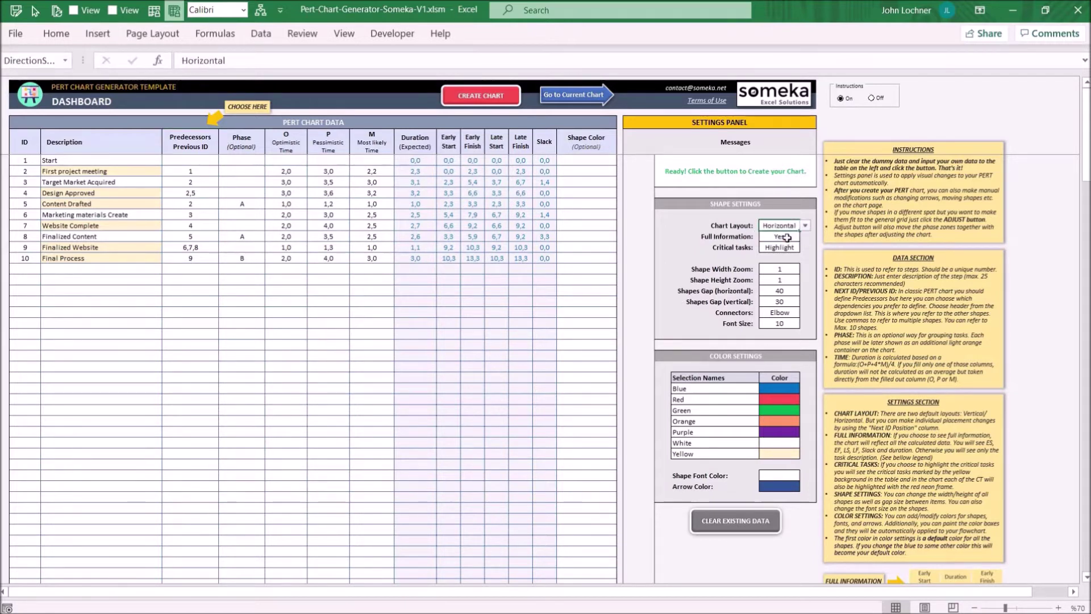
pyautogui.click(786, 237)
pyautogui.click(805, 237)
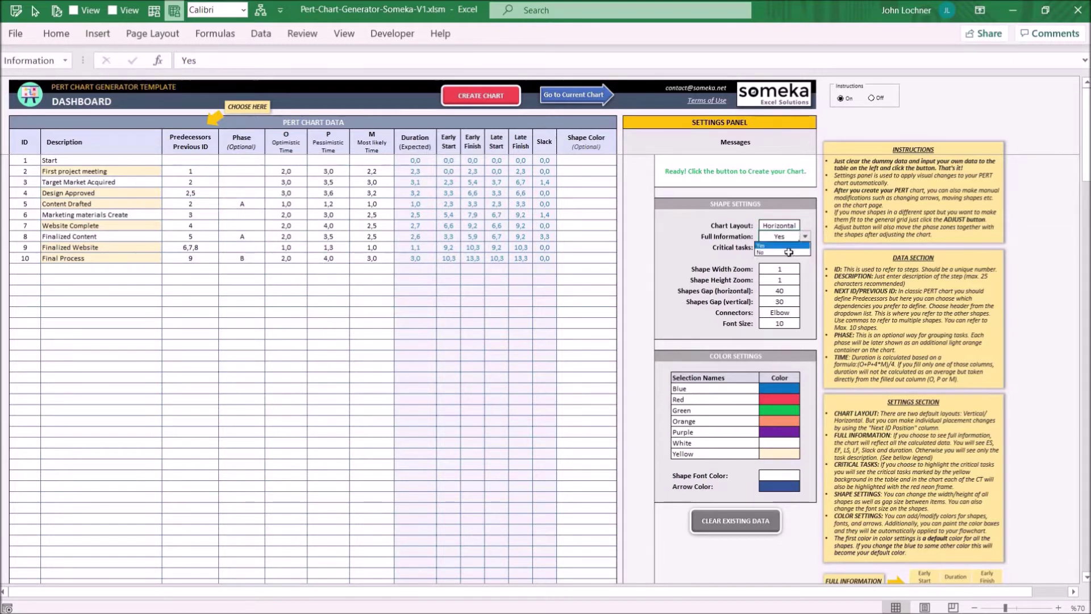
pyautogui.click(788, 251)
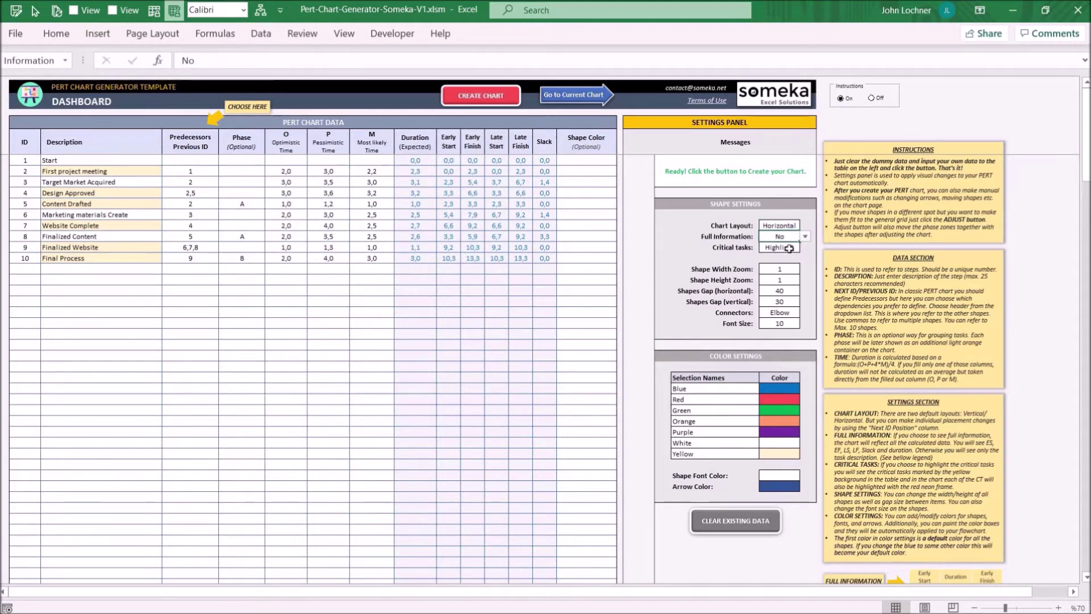
# Step: Change the critical tasks setting to "-" and restore it to Highlight
pyautogui.click(788, 248)
pyautogui.click(805, 248)
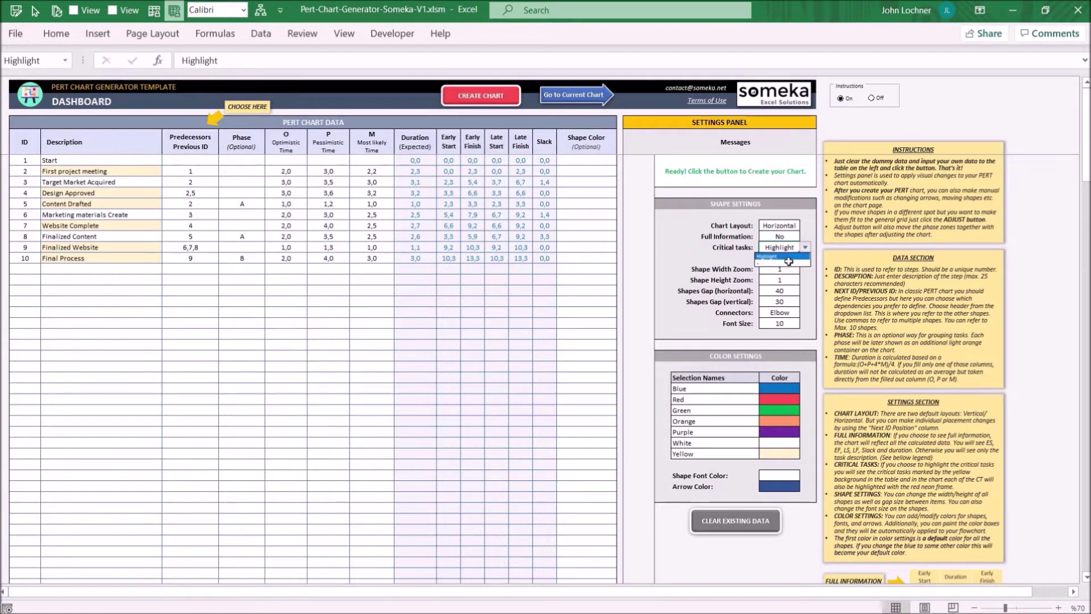
pyautogui.click(785, 264)
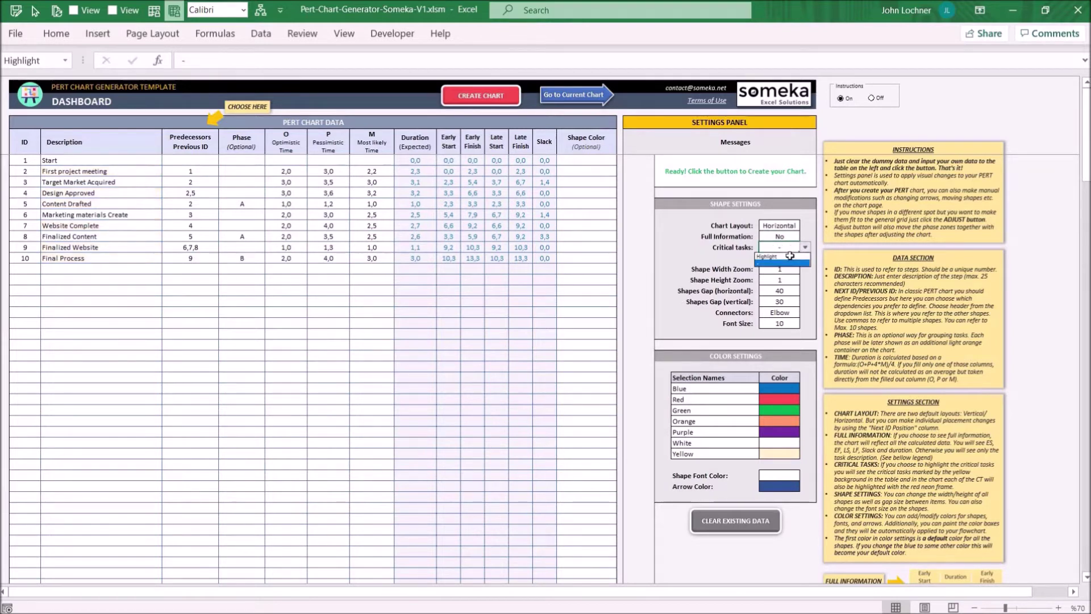
pyautogui.click(782, 257)
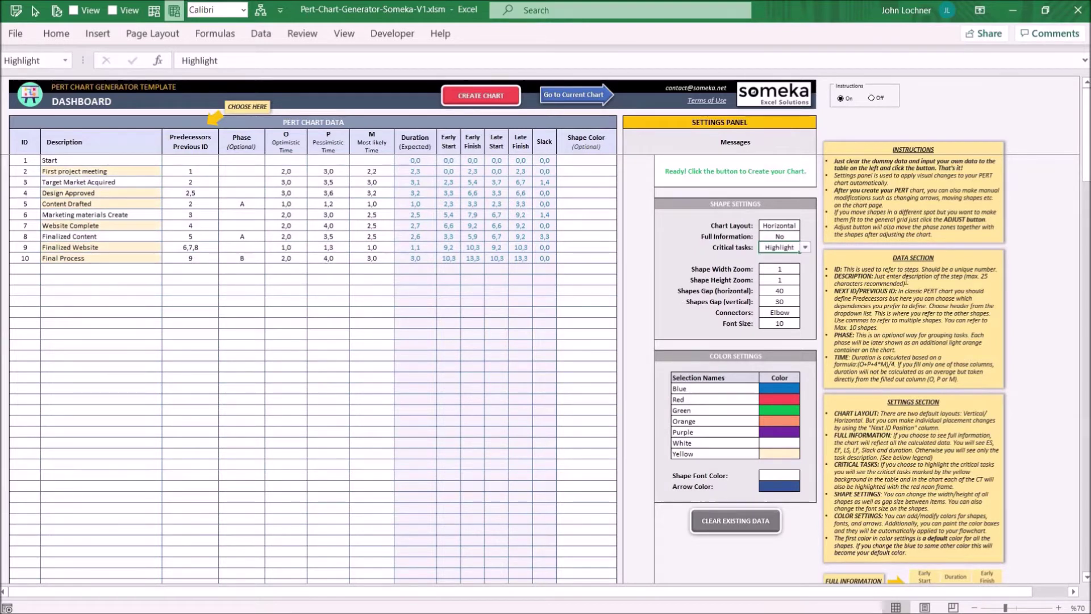
# Step: Set both the shape width zoom and the shape height zoom to 1,2
pyautogui.click(786, 269)
pyautogui.press('Down')
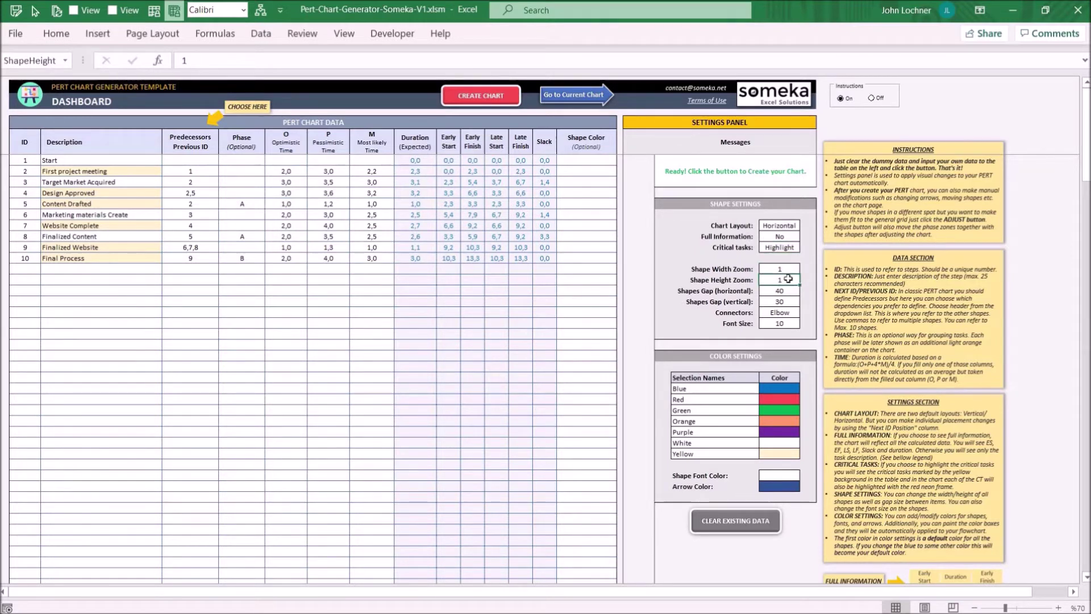
pyautogui.click(794, 271)
pyautogui.write('1,2')
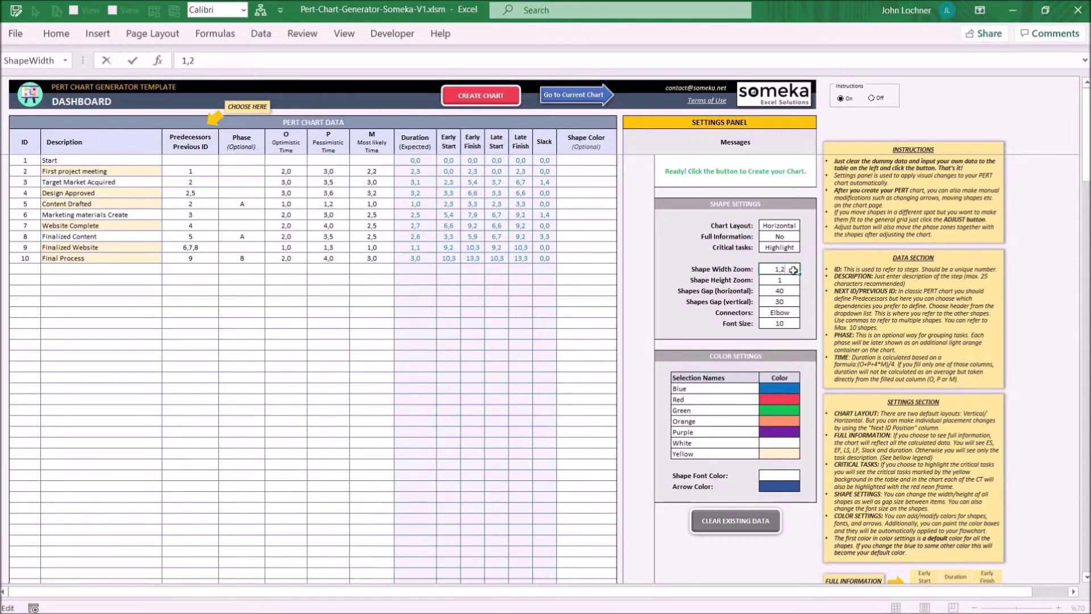
pyautogui.press('Return')
pyautogui.press('Return')
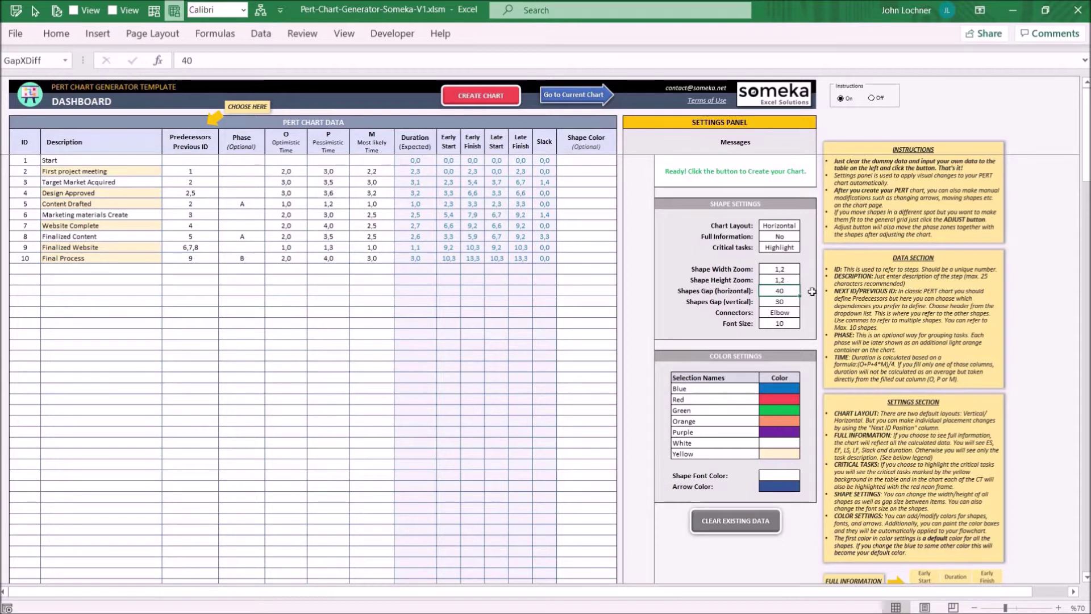
# Step: Set the horizontal gap between shapes to 50 and the vertical gap to 40
pyautogui.write('50')
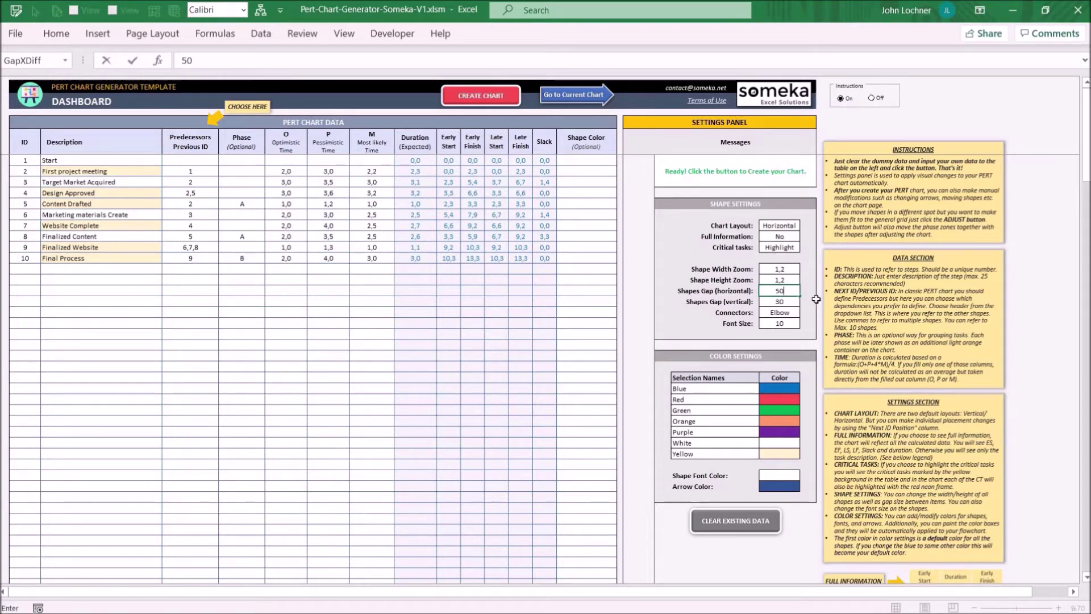
pyautogui.press('Return')
pyautogui.write('4')
pyautogui.press('Return')
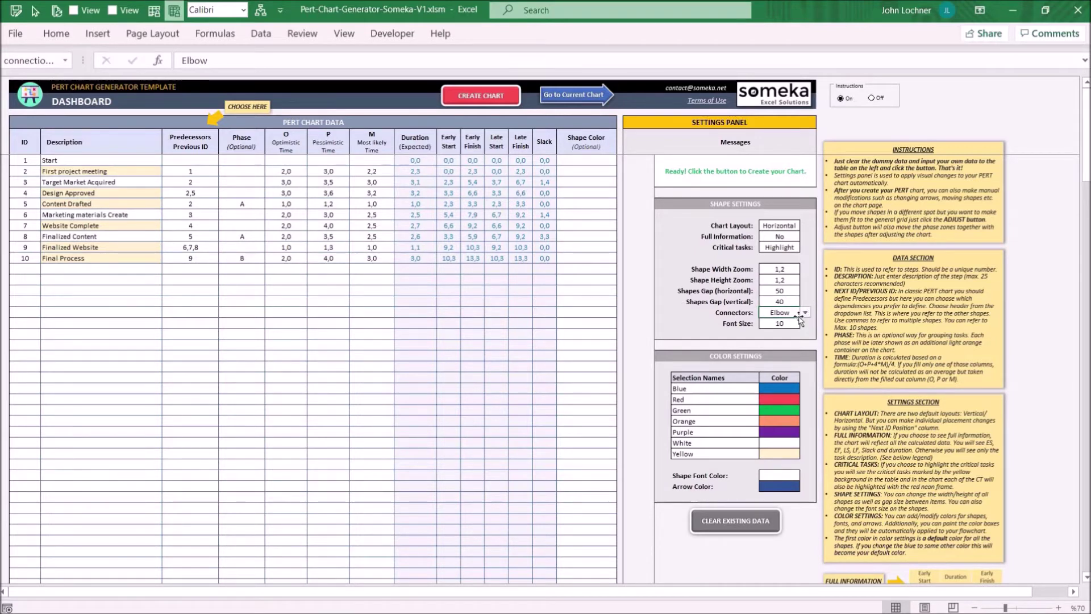
# Step: Set the connectors to Straight and the shape font size to 11
pyautogui.click(805, 312)
pyautogui.click(779, 328)
pyautogui.click(790, 324)
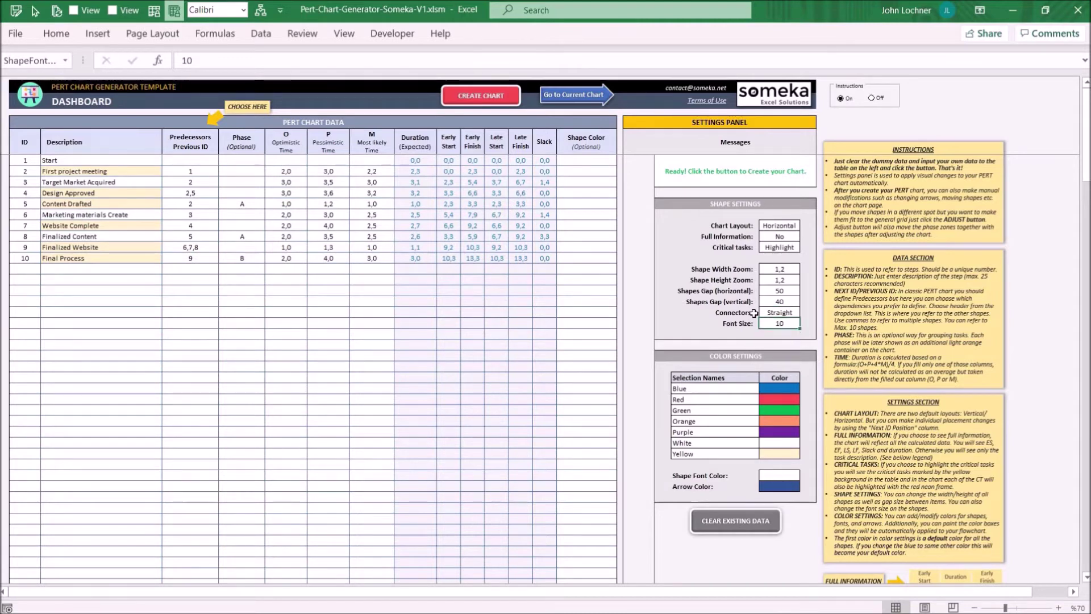
pyautogui.write('11')
pyautogui.press('Return')
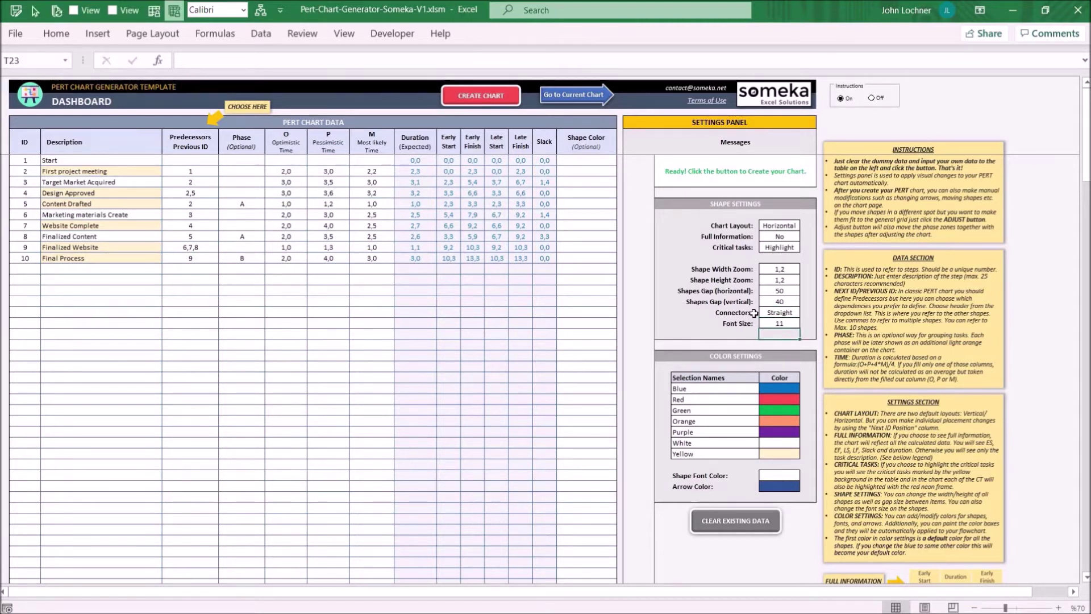
# Step: Create the chart with the new shape settings and return to the dashboard
pyautogui.click(484, 94)
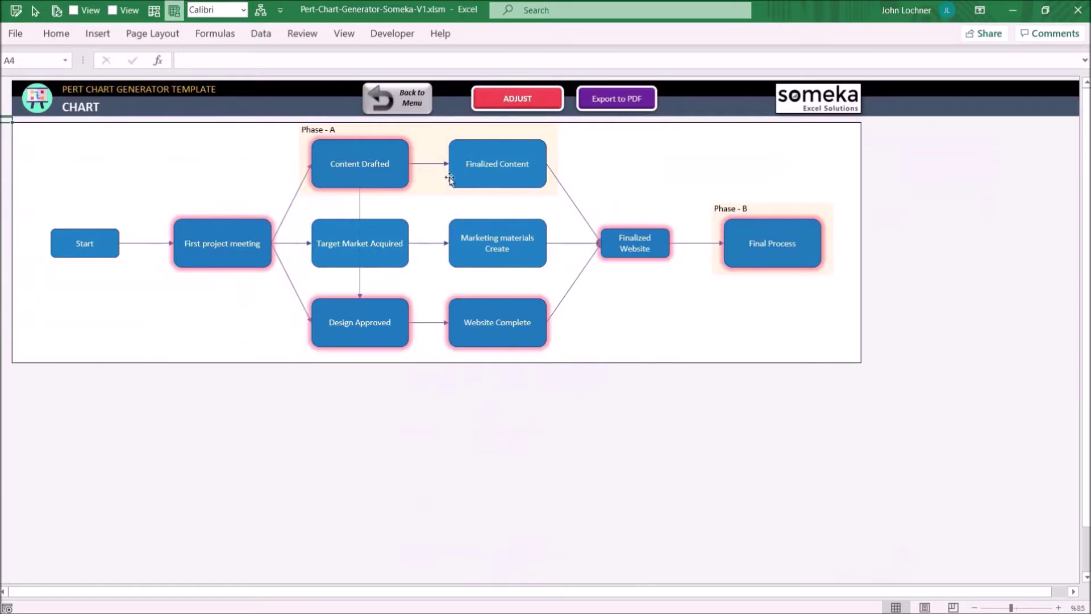
pyautogui.click(386, 98)
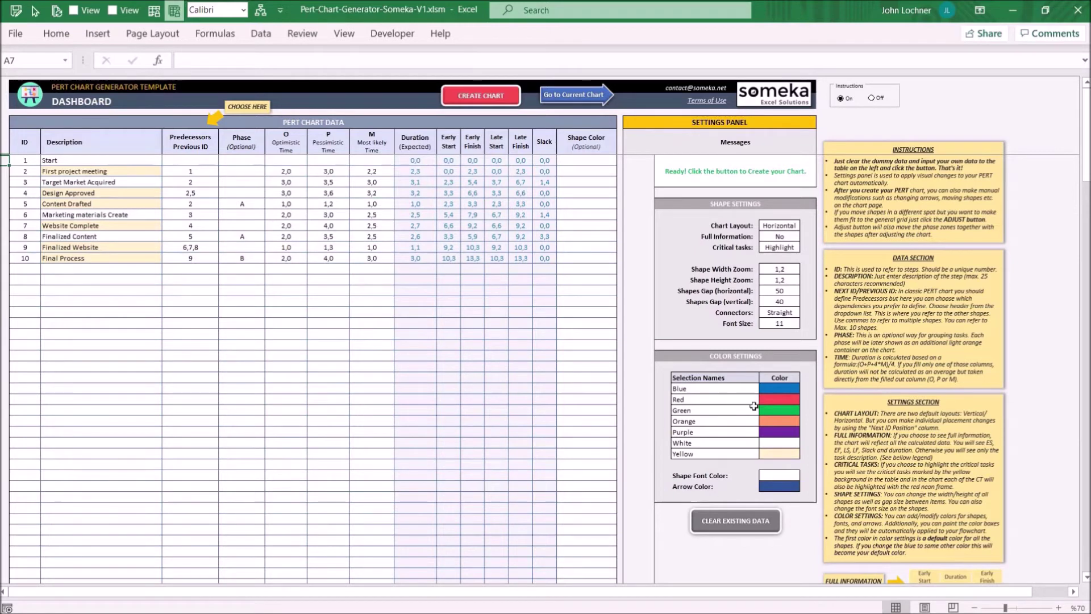
# Step: Fill the Arrow Color cell in the color settings with black and create the chart again
pyautogui.moveTo(769, 476); pyautogui.dragTo(766, 485)
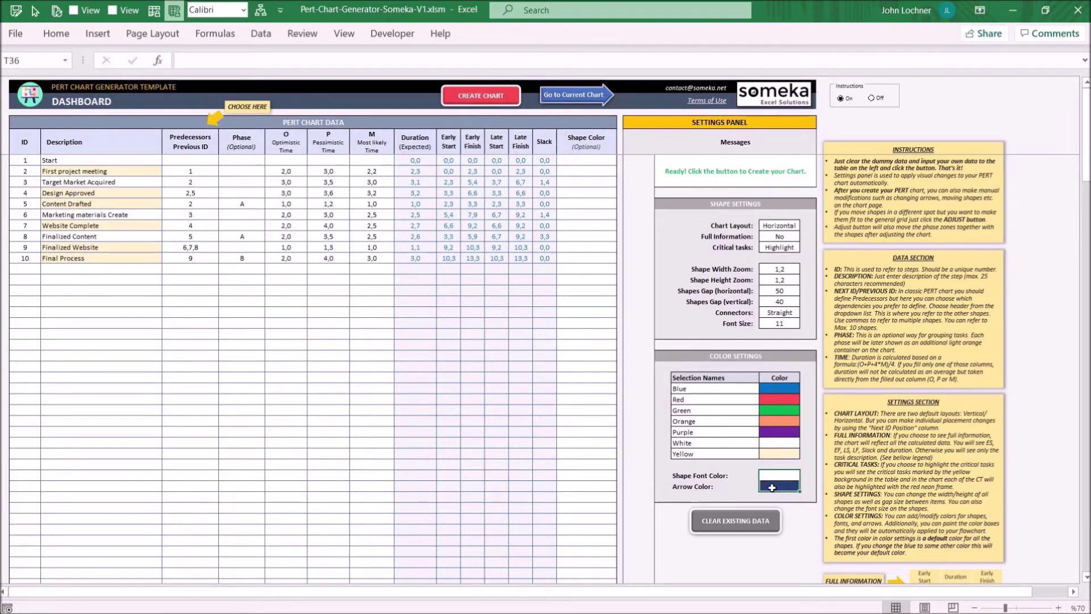
pyautogui.click(57, 35)
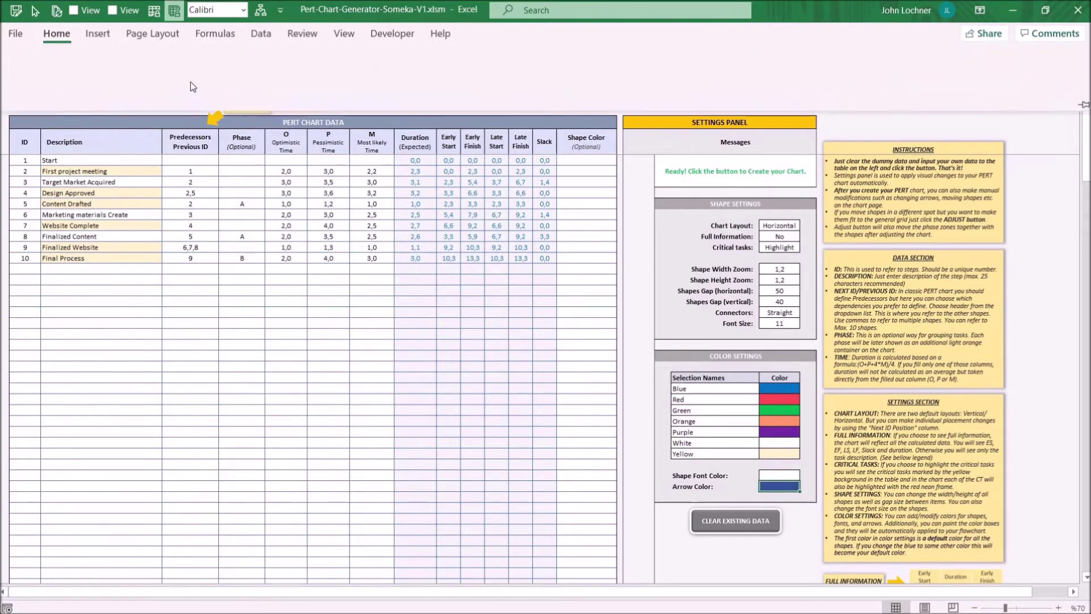
pyautogui.click(239, 84)
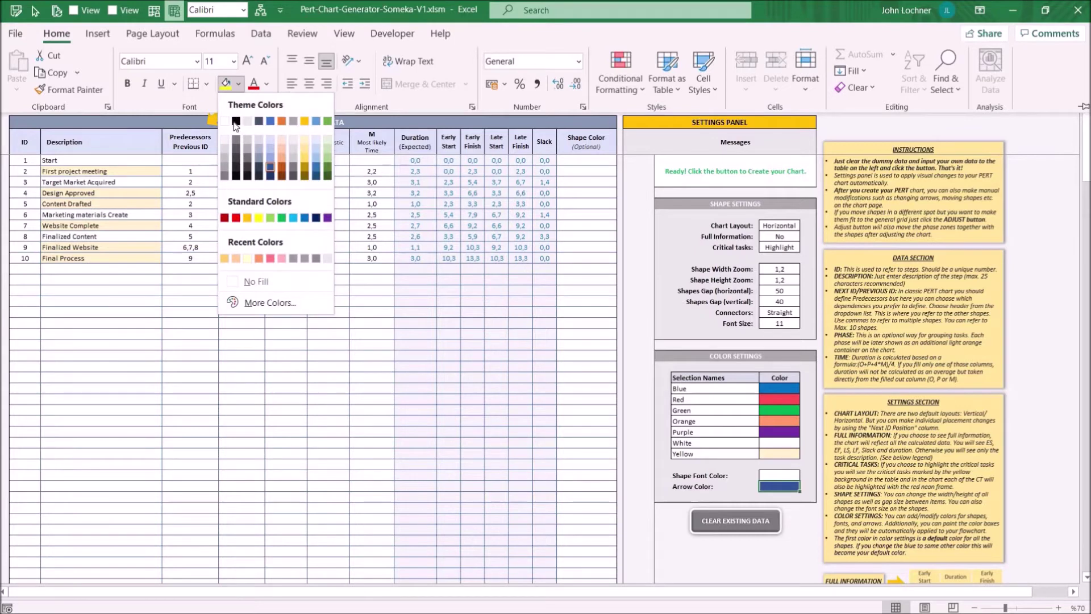
pyautogui.click(236, 121)
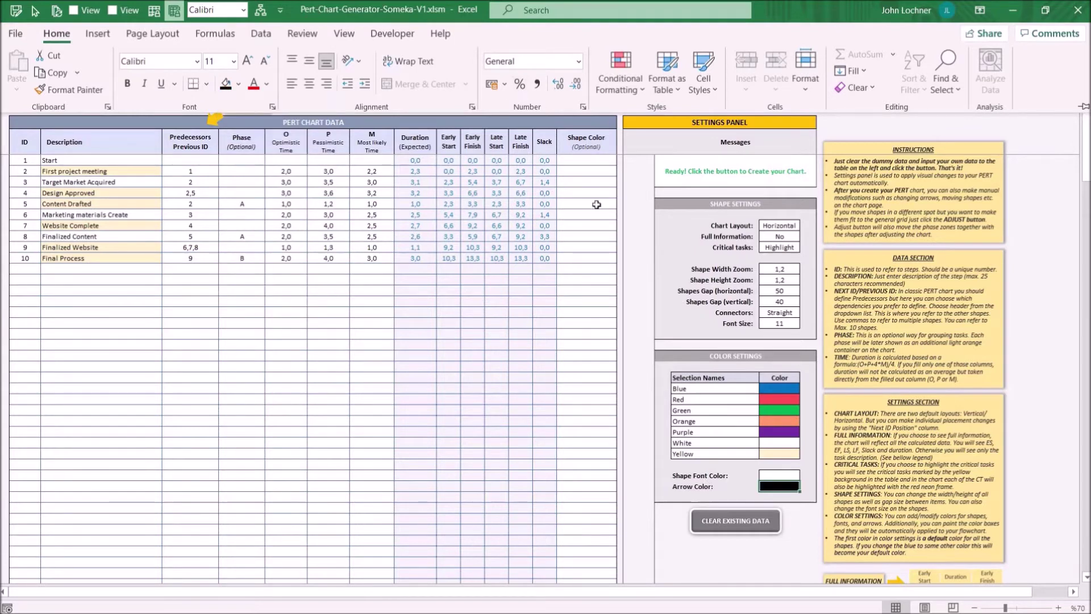
pyautogui.click(618, 192)
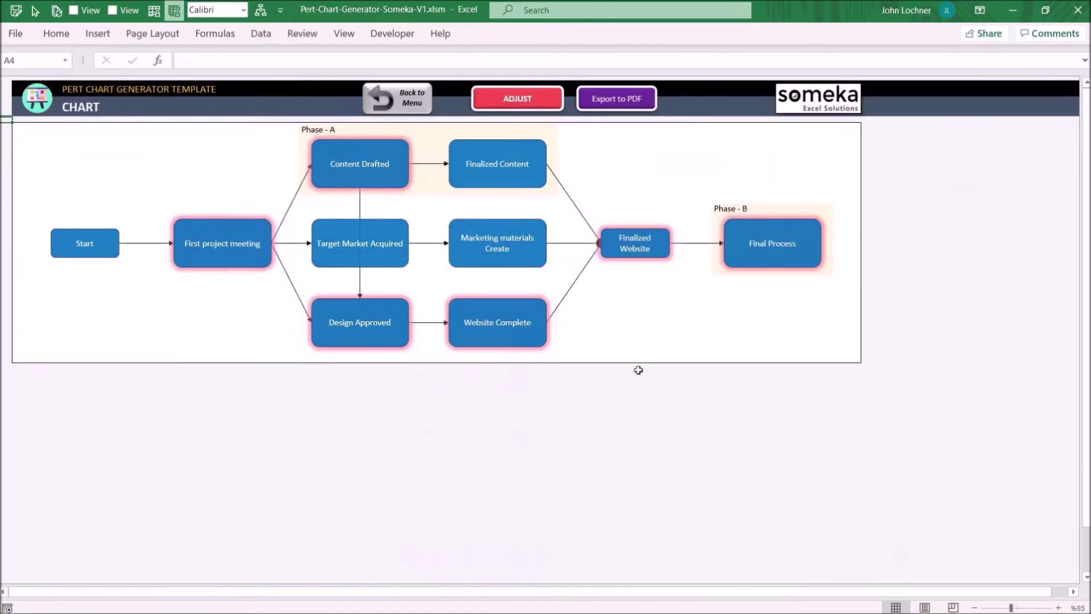
# Step: Set the Start task's shape color to Green on the dashboard and create the chart, returning to the dashboard to finish
pyautogui.click(407, 94)
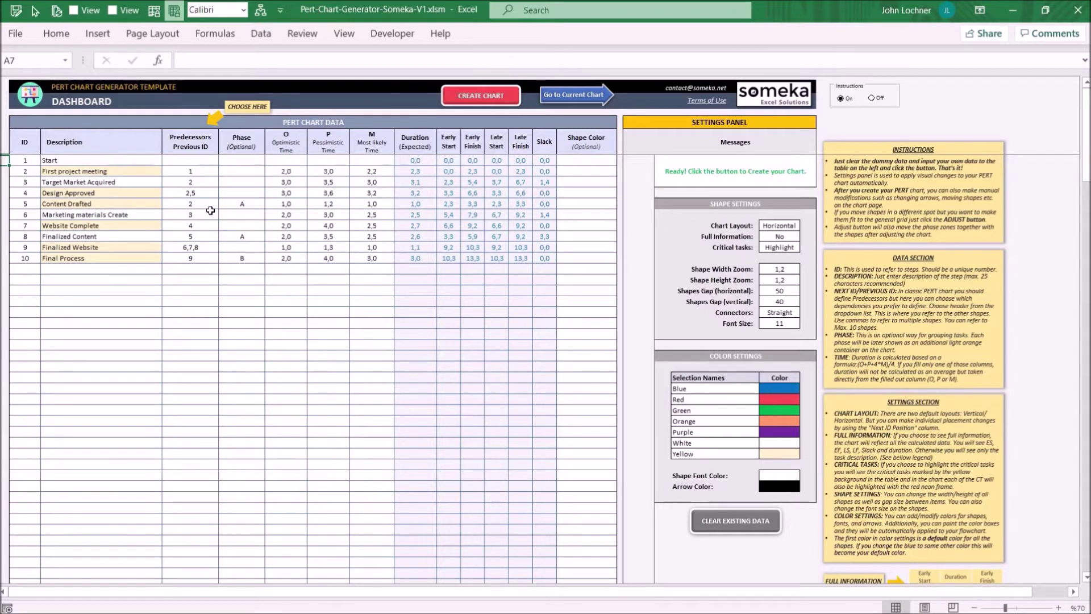
pyautogui.click(611, 161)
pyautogui.click(622, 160)
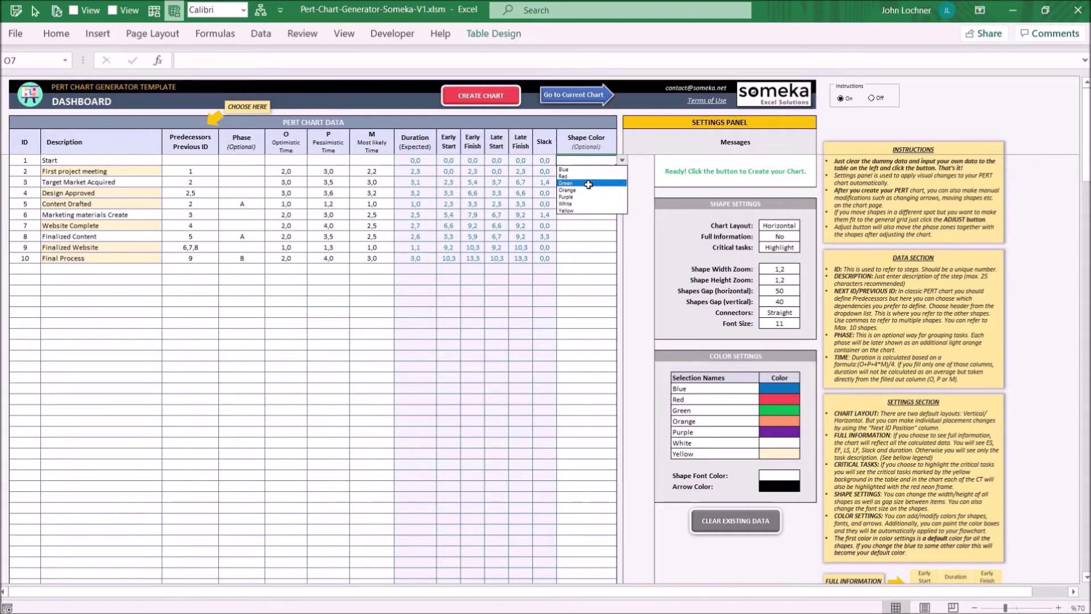
pyautogui.click(588, 184)
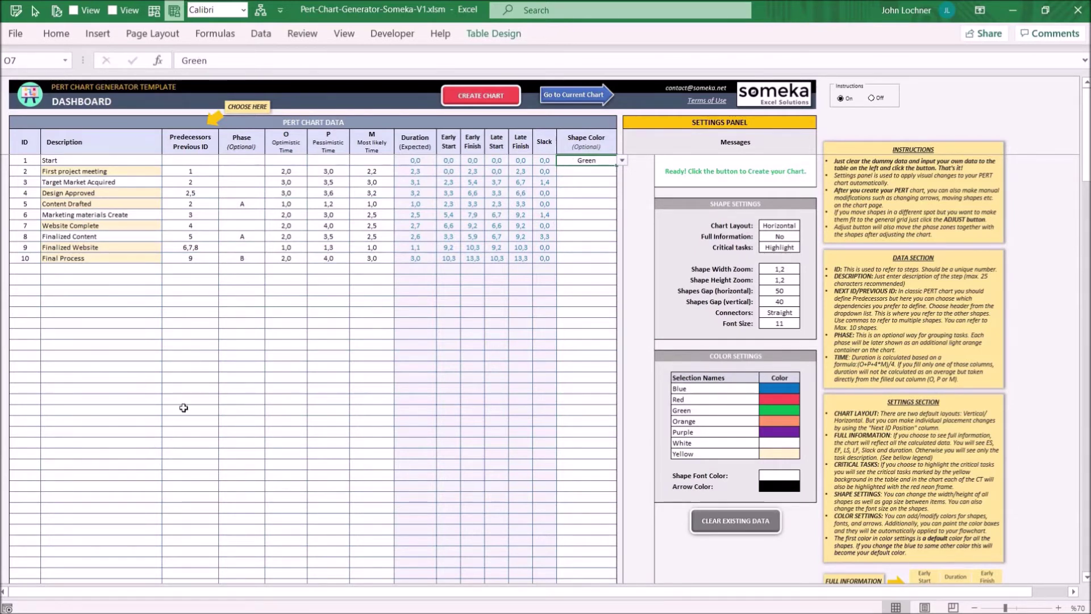
pyautogui.click(499, 97)
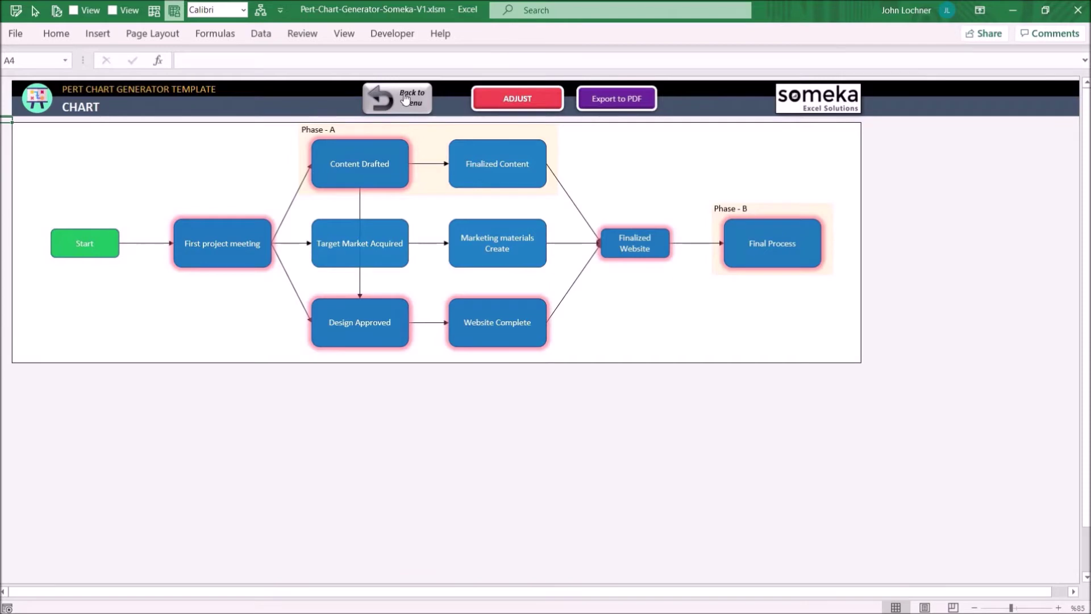
pyautogui.click(403, 93)
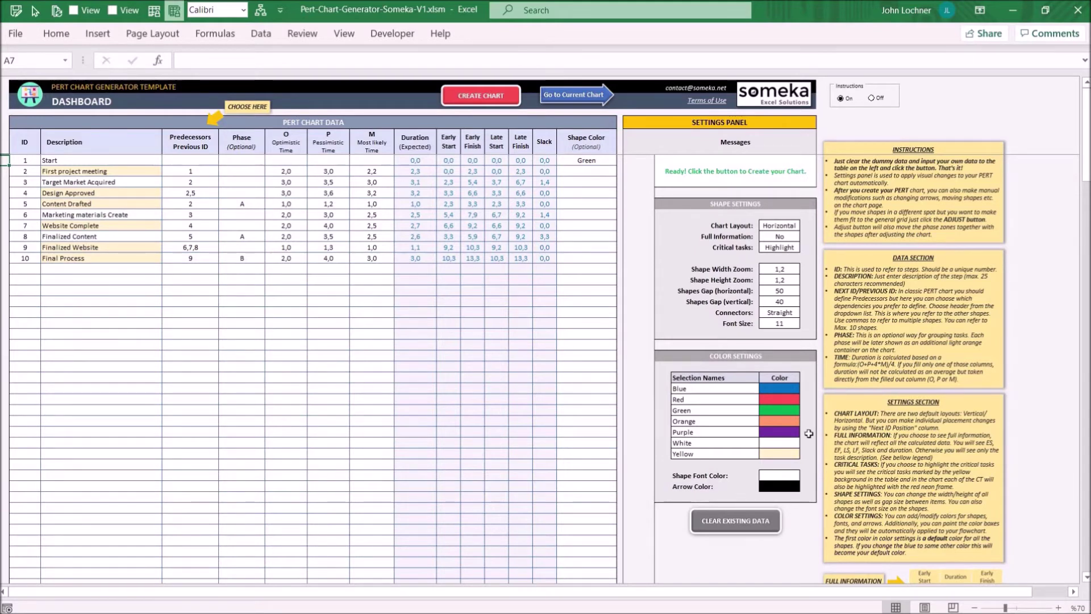
# Step: Rename the White entry in the color settings as Dark Gray and fill its color cell with gray
pyautogui.click(718, 443)
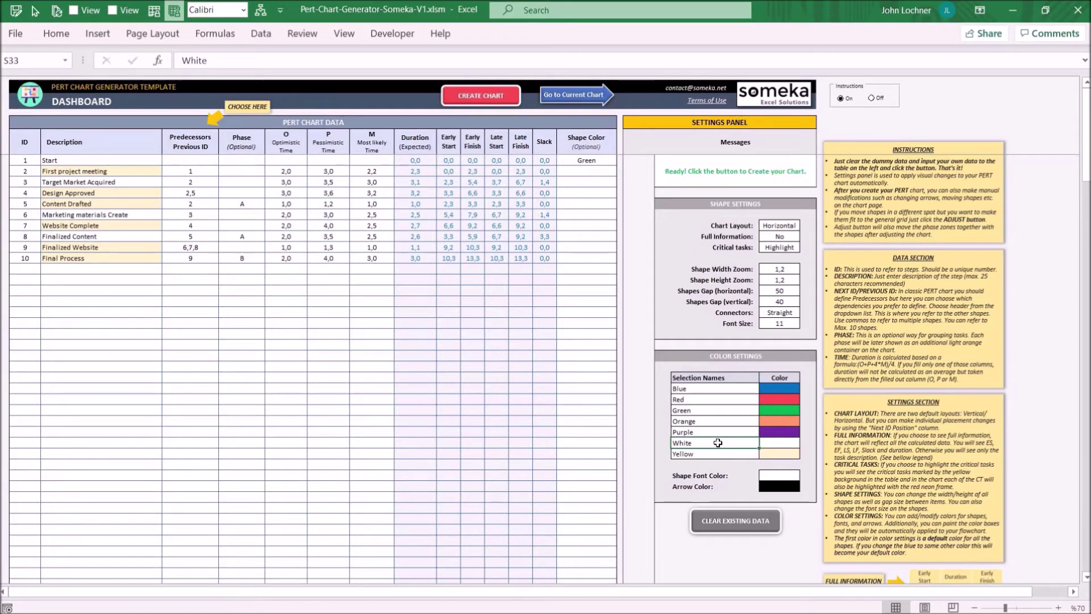
pyautogui.write('Dark Gray')
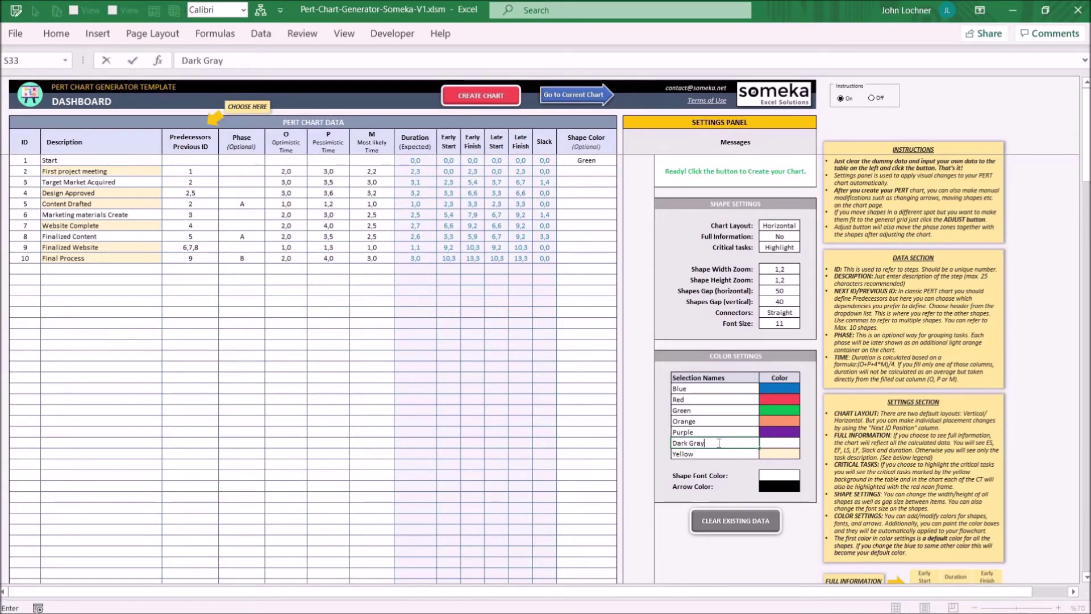
pyautogui.press('Tab')
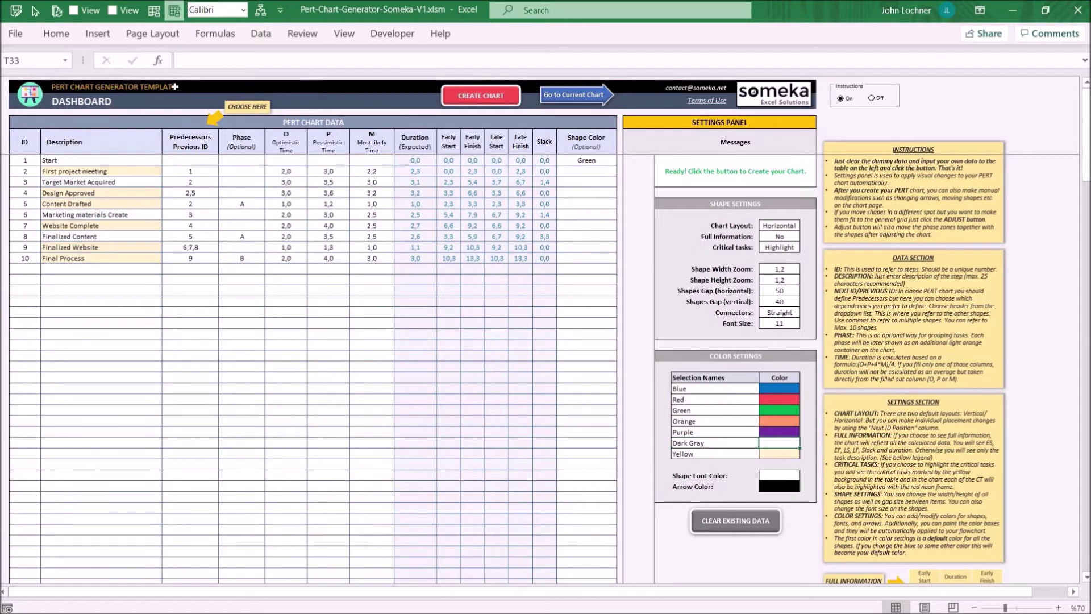
pyautogui.click(56, 33)
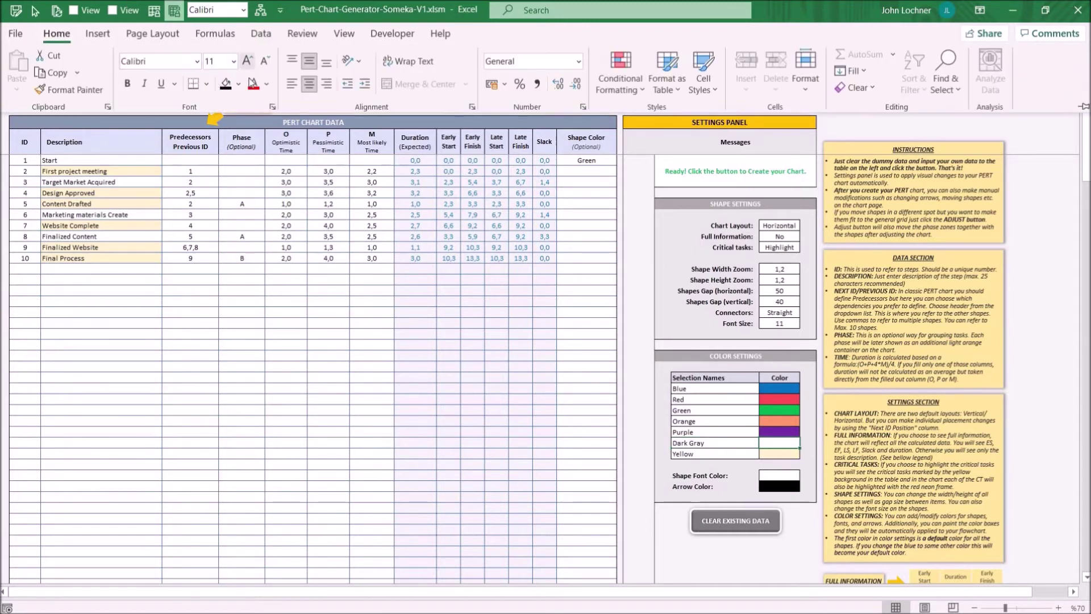
pyautogui.click(238, 84)
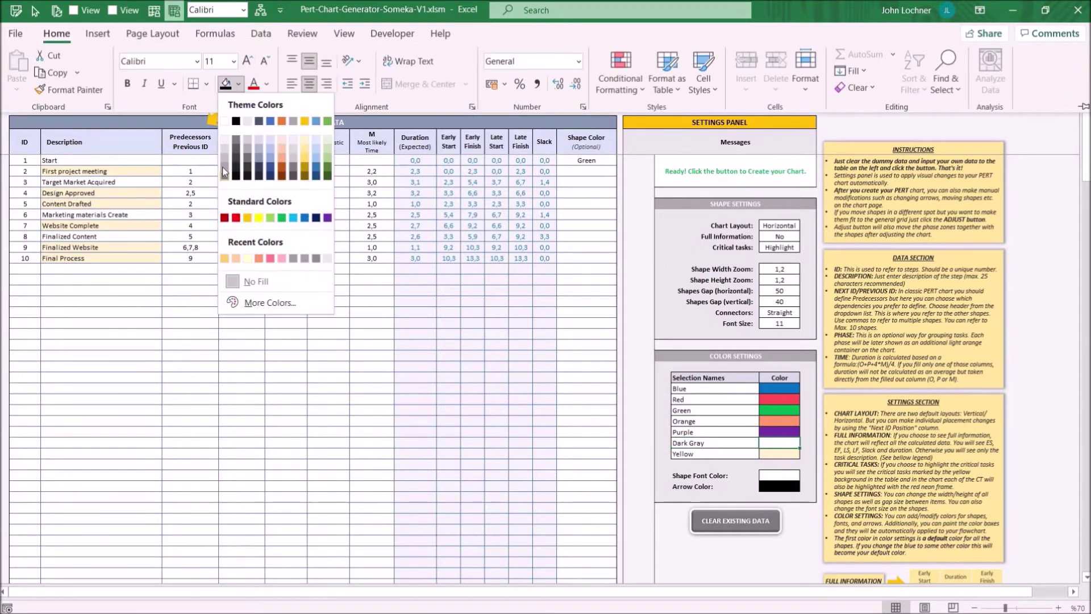
pyautogui.click(224, 168)
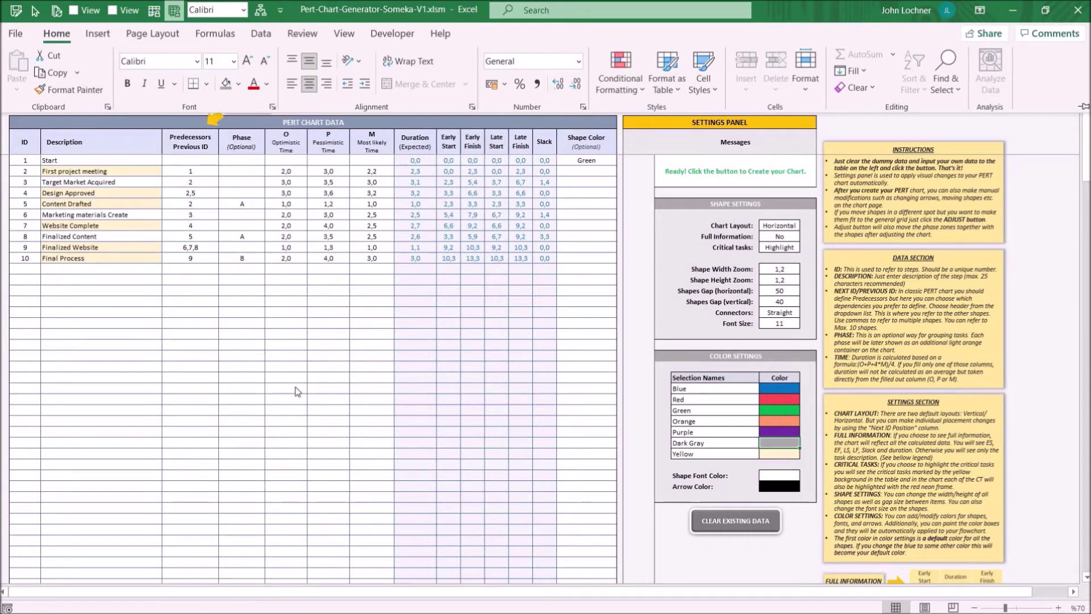
pyautogui.click(423, 317)
# Step: Set the Final Process task's shape color to Dark Gray, create the chart and return to the dashboard
pyautogui.click(578, 258)
pyautogui.click(622, 258)
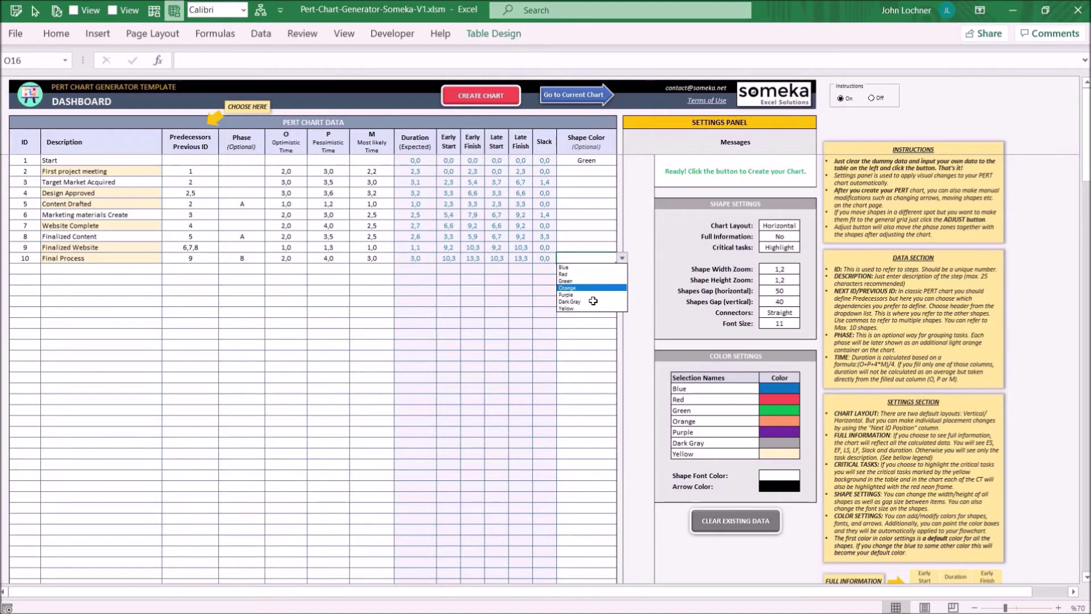
pyautogui.click(599, 301)
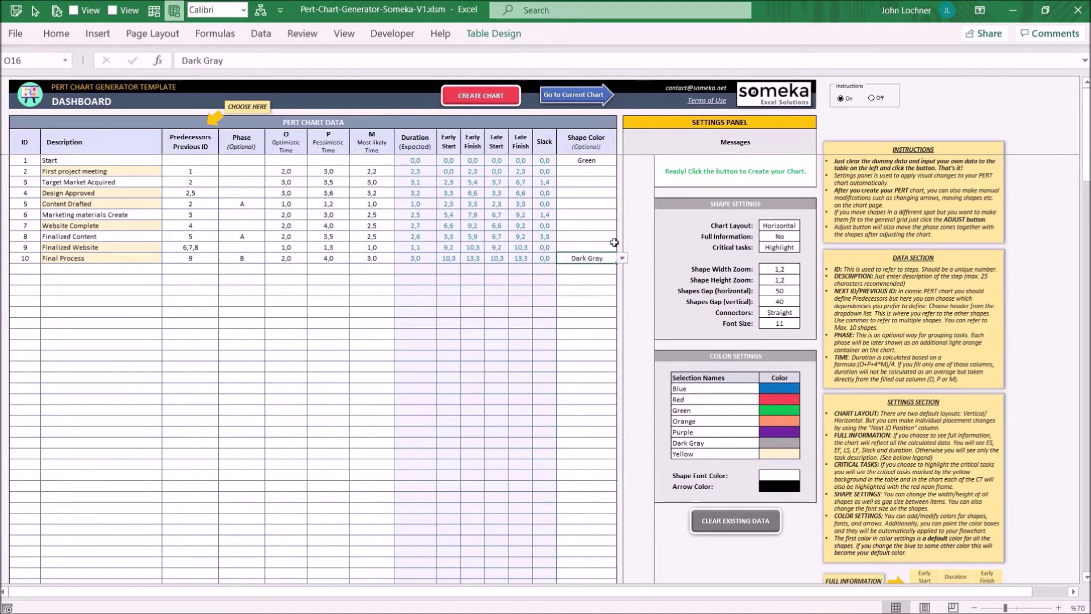
pyautogui.click(495, 97)
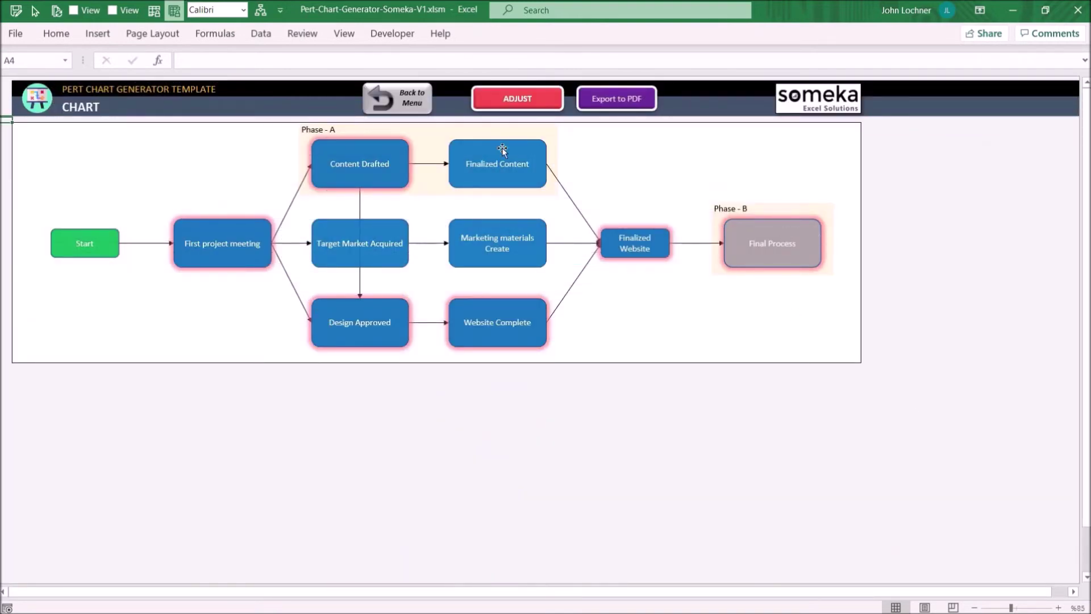
pyautogui.click(412, 101)
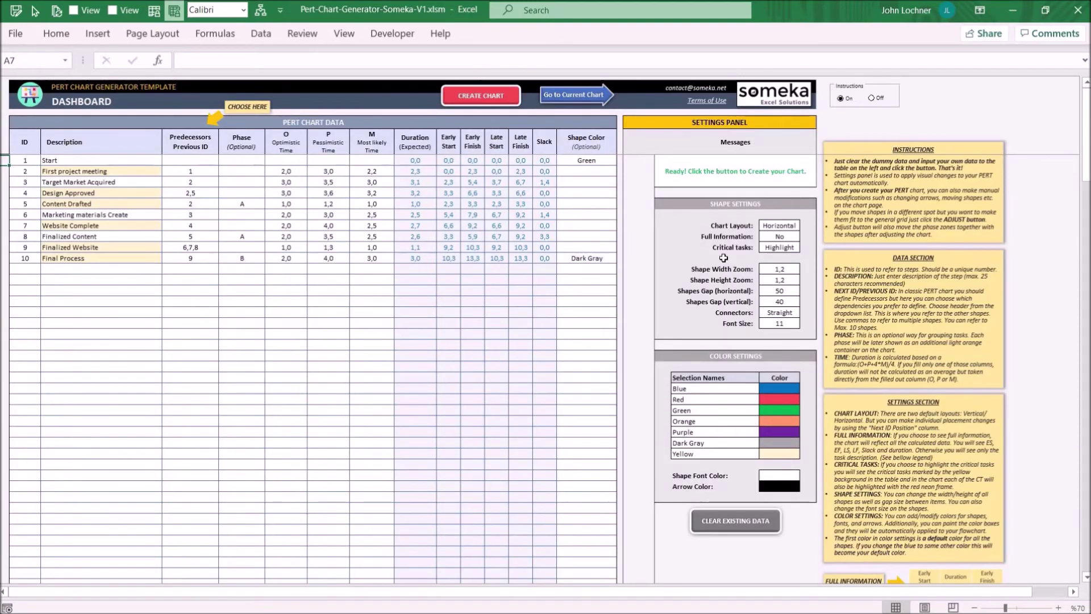
# Step: Review the current chart from the dashboard and create it once more with the same data
pyautogui.click(775, 386)
pyautogui.click(599, 108)
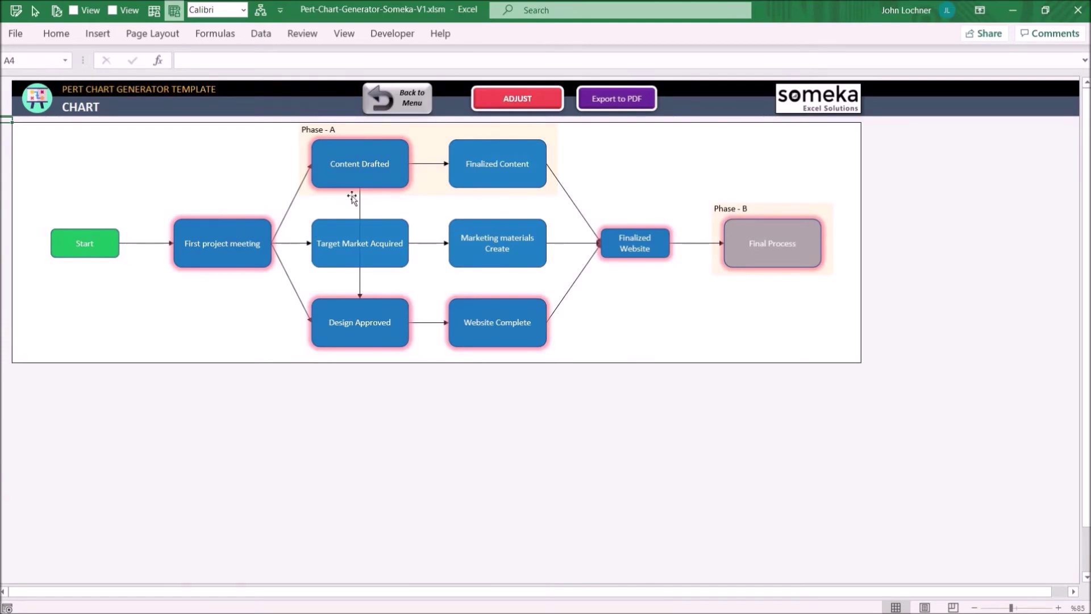
pyautogui.click(396, 102)
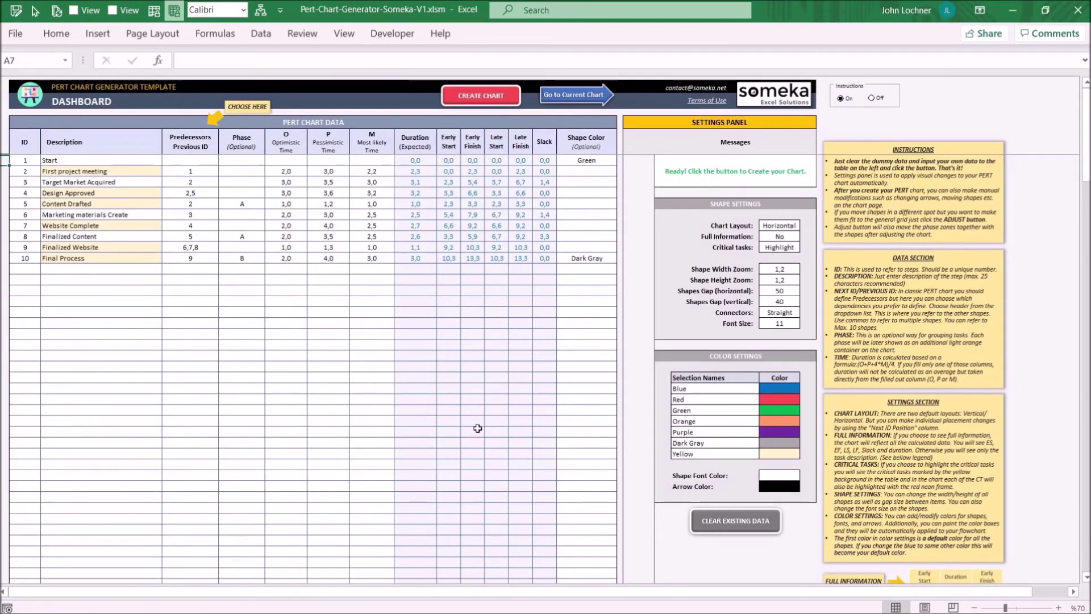
pyautogui.click(496, 100)
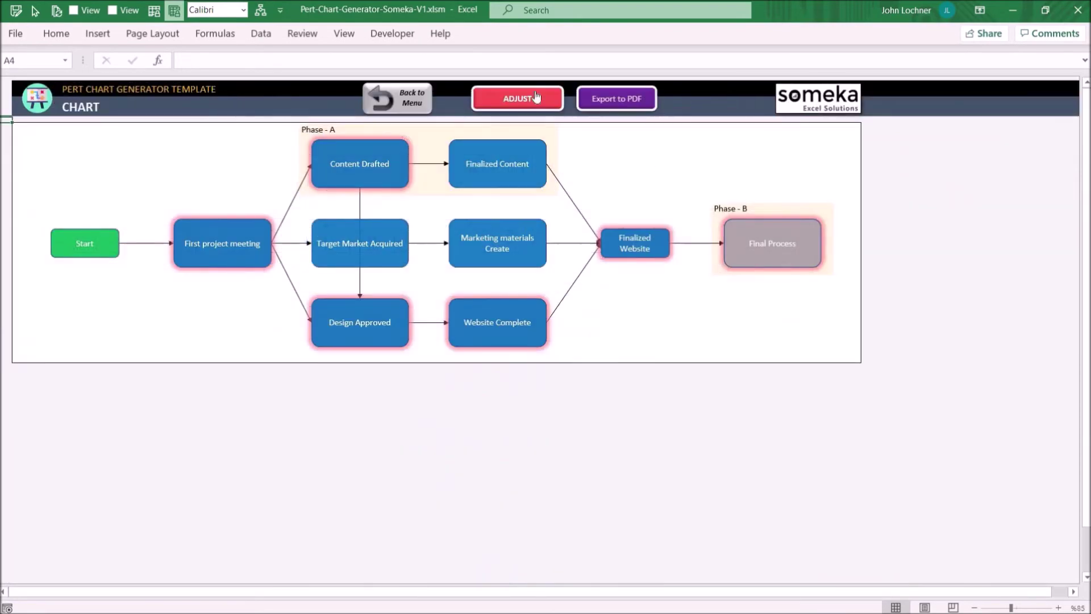
pyautogui.click(403, 92)
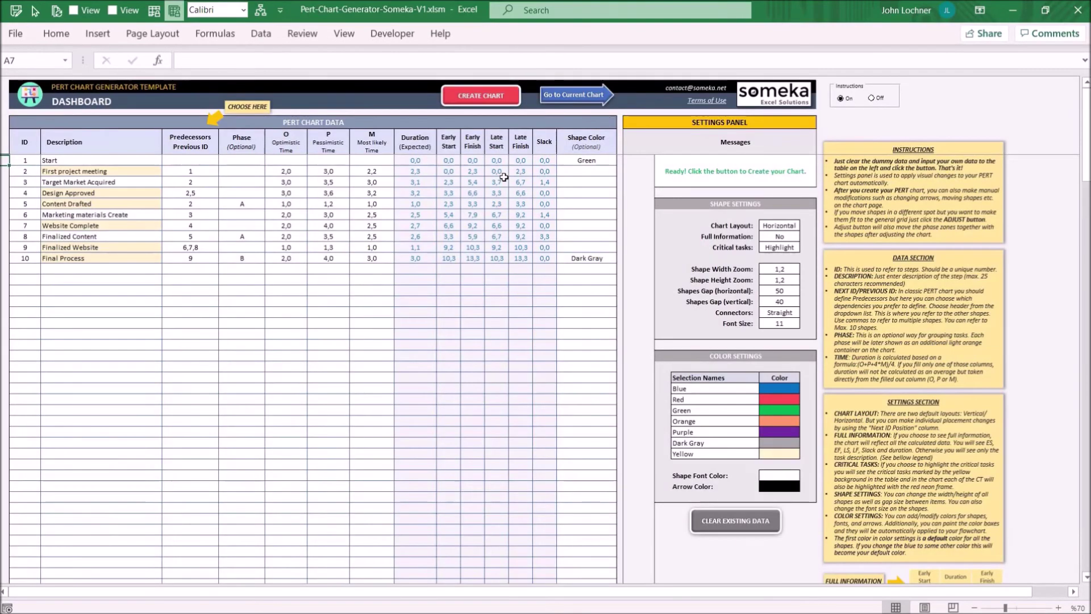
# Step: Open the current chart and move the Finalized Website shape and the Phase - B Final Process shape further right
pyautogui.click(591, 103)
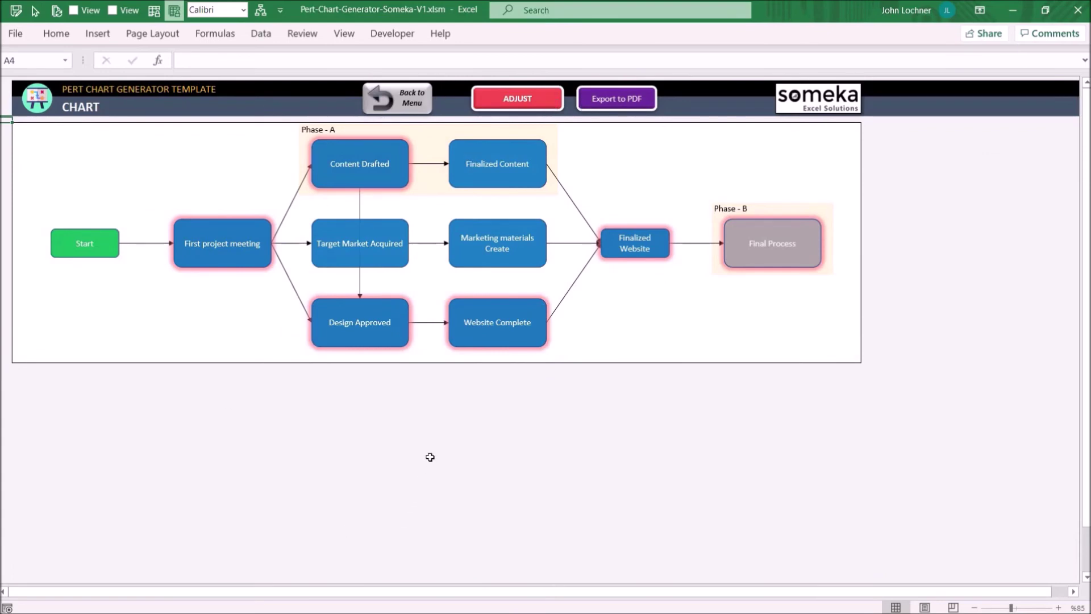
pyautogui.click(668, 244)
pyautogui.moveTo(669, 239); pyautogui.dragTo(693, 241)
pyautogui.moveTo(823, 206); pyautogui.dragTo(911, 218)
pyautogui.moveTo(782, 235); pyautogui.dragTo(907, 240)
# Step: Move the Design Approved and Website Complete shapes down so they sit below the chart frame
pyautogui.moveTo(348, 345); pyautogui.dragTo(350, 419)
pyautogui.click(498, 336)
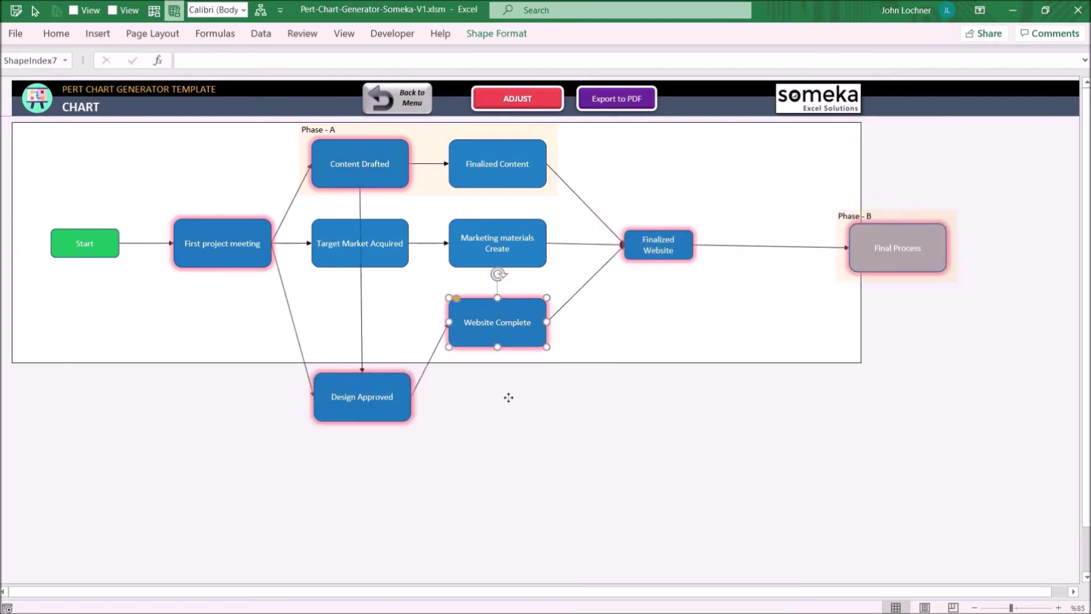
pyautogui.moveTo(509, 397); pyautogui.dragTo(508, 414)
# Step: Move Marketing materials Create, Target Market Acquired, First project meeting and Start down, and adjust the chart to the grid
pyautogui.moveTo(500, 253); pyautogui.dragTo(500, 288)
pyautogui.moveTo(394, 265); pyautogui.dragTo(395, 303)
pyautogui.moveTo(230, 259); pyautogui.dragTo(226, 280)
pyautogui.moveTo(85, 243); pyautogui.dragTo(84, 284)
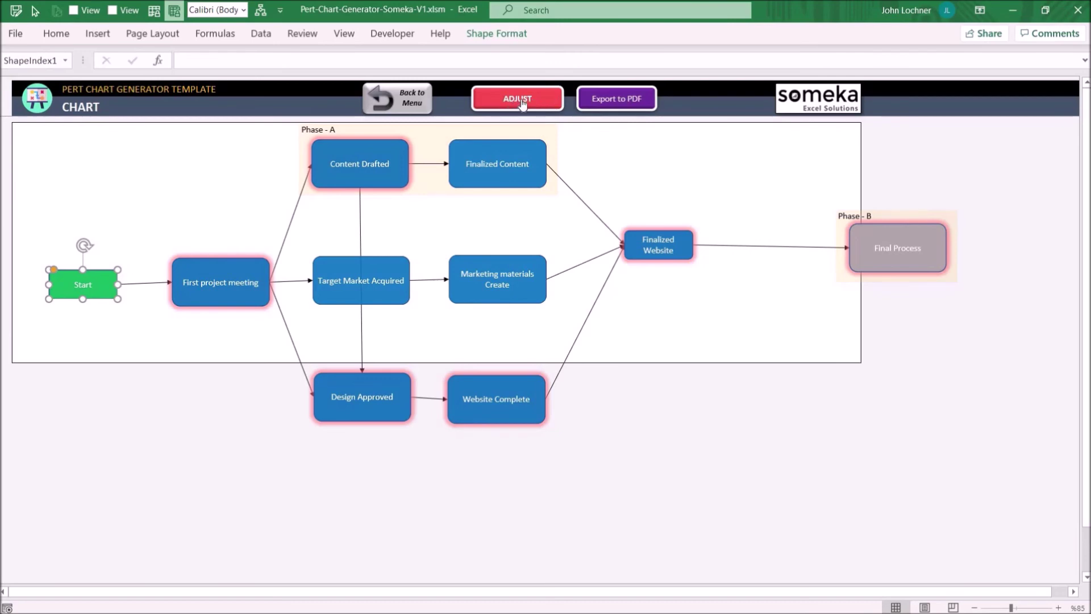
pyautogui.click(521, 97)
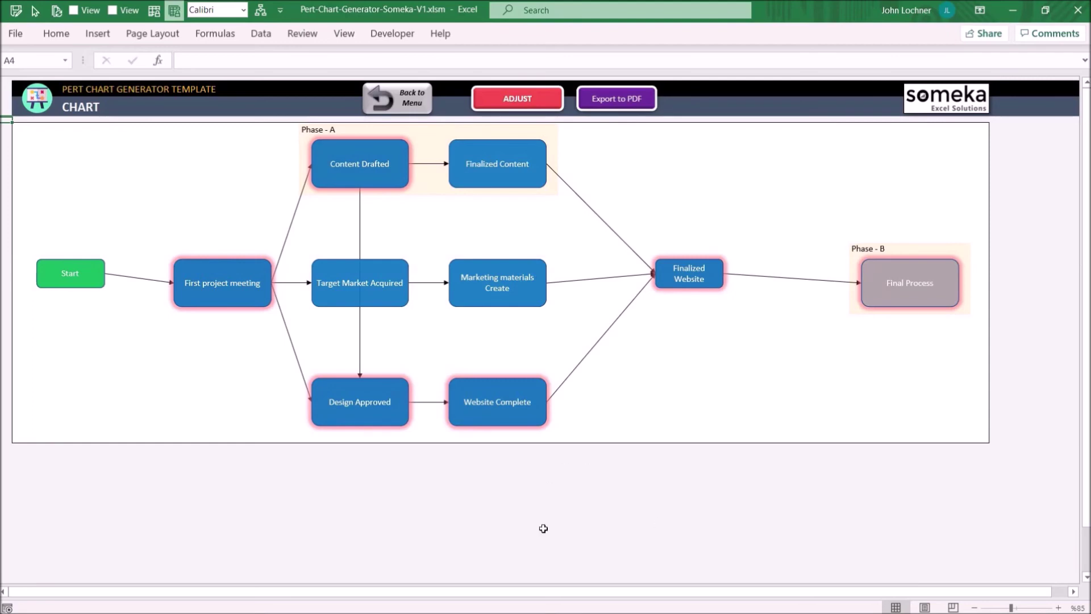
# Step: Export the chart to the Documents folder as PERT.pdf
pyautogui.click(617, 99)
pyautogui.scroll(3, 85, 125)
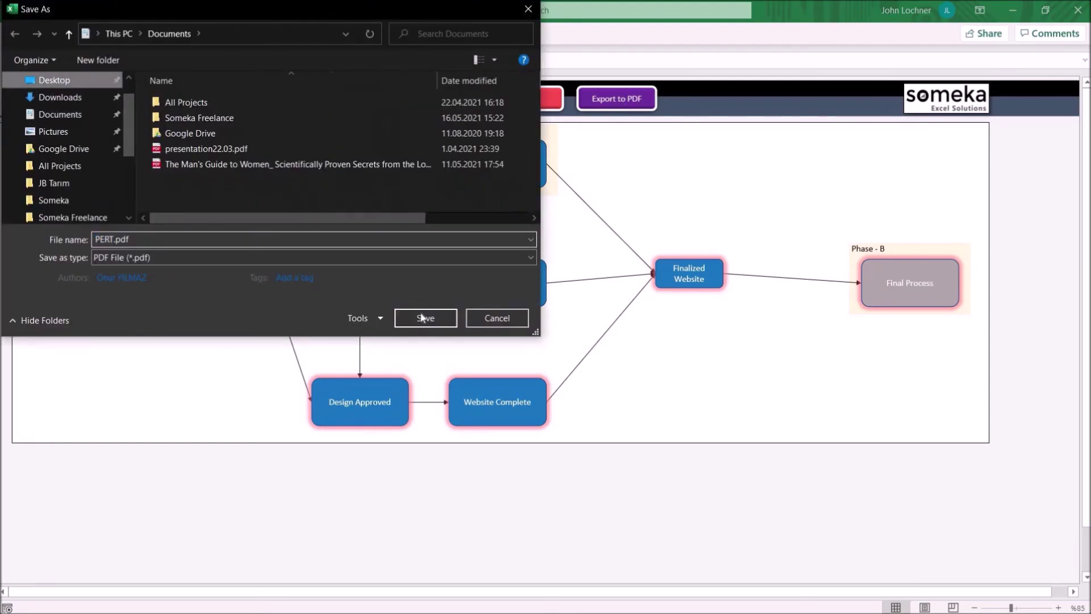
pyautogui.click(422, 318)
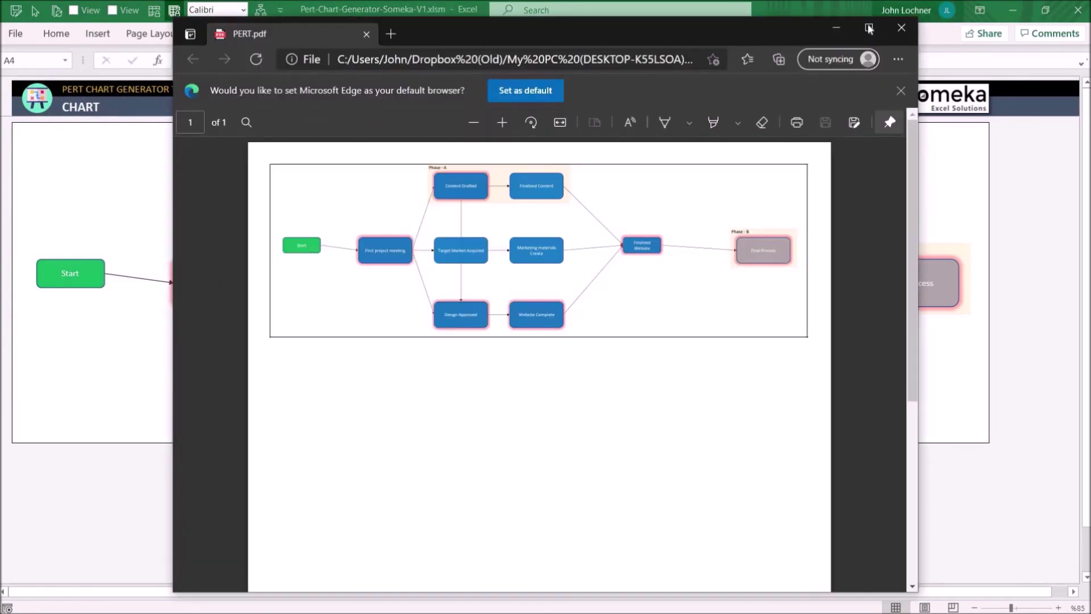
# Step: Check the exported PDF in a maximized window, close it and return to the template's dashboard
pyautogui.click(869, 28)
pyautogui.click(1078, 7)
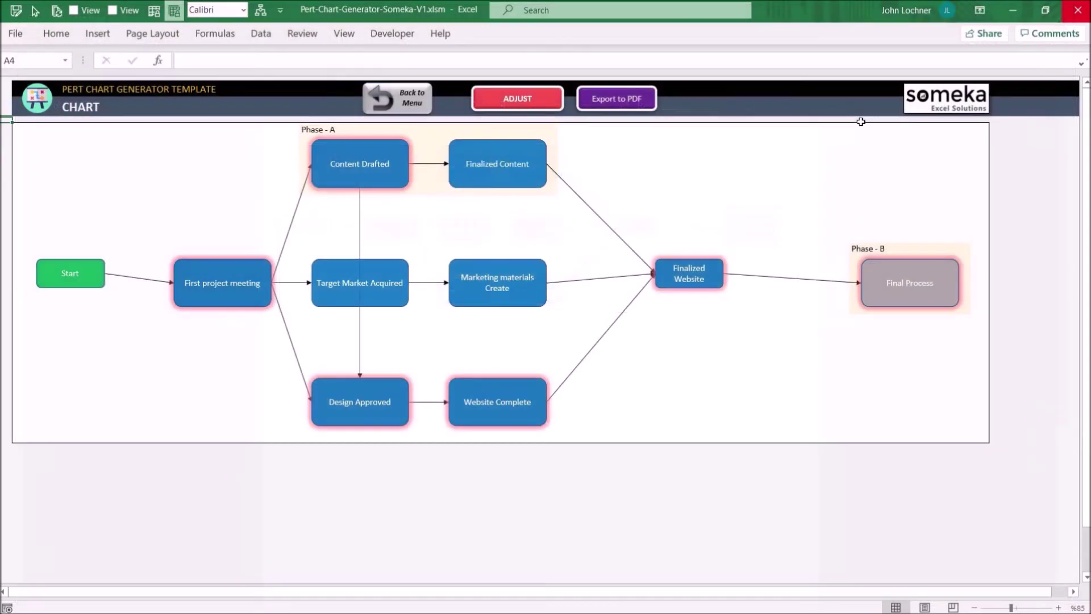
pyautogui.click(397, 97)
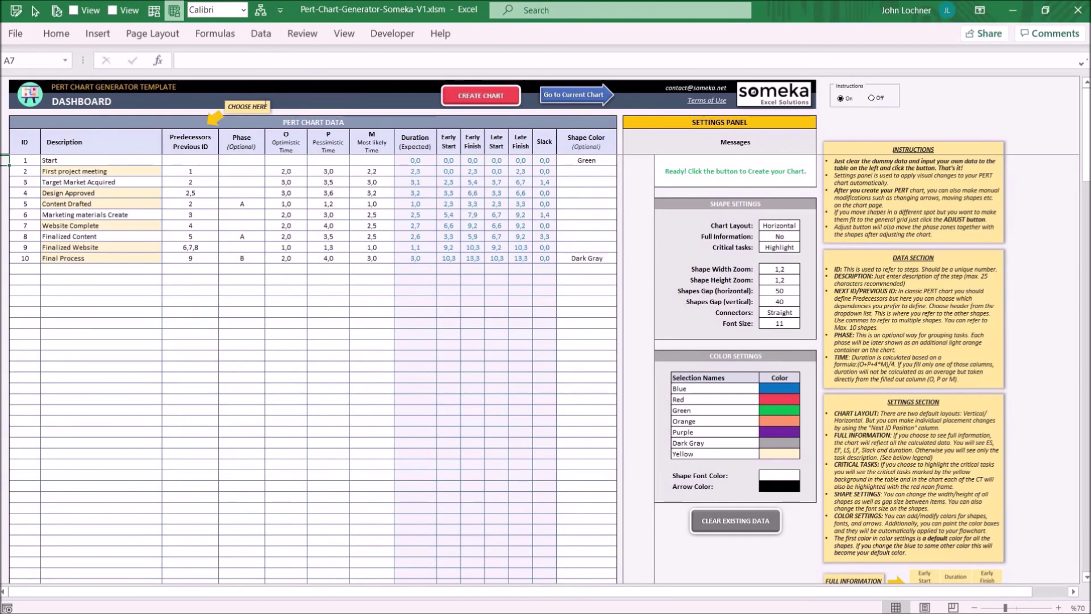